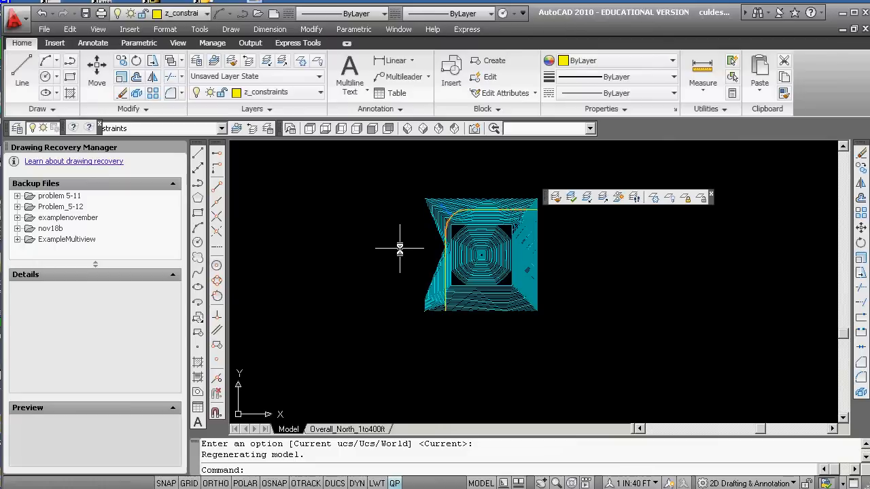
Examine the red road corridor and its surrounding contours in plan view, from the corridor's edges to the whole site
{"action": "scroll", "coordinate": [458, 234], "scroll_direction": "up", "scroll_amount": 5}
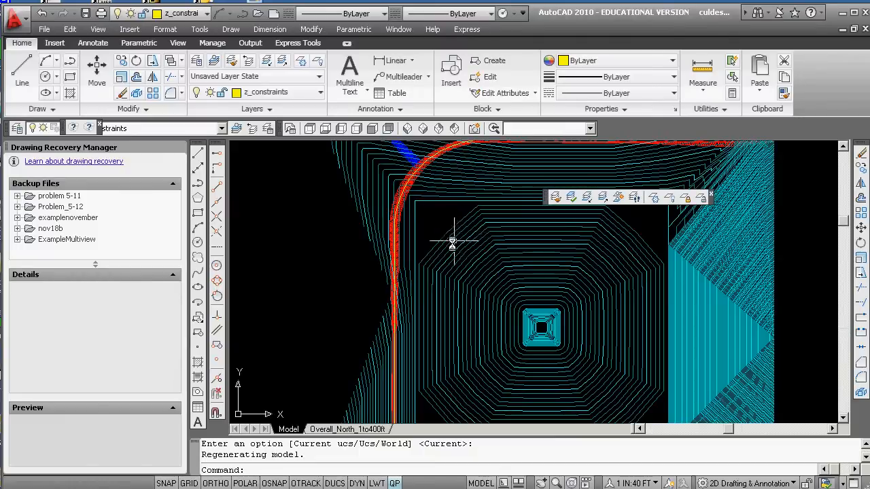
{"action": "scroll", "coordinate": [439, 244], "scroll_direction": "up", "scroll_amount": 3}
{"action": "scroll", "coordinate": [361, 229], "scroll_direction": "up", "scroll_amount": 3}
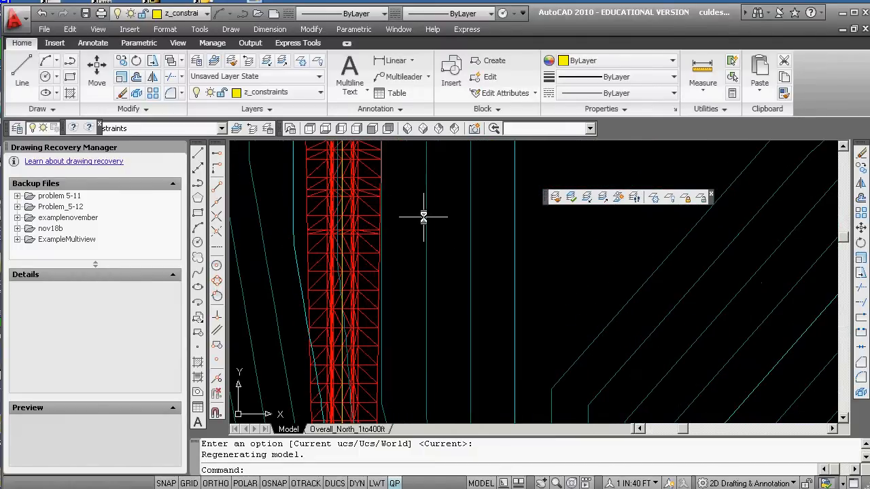
{"action": "scroll", "coordinate": [427, 212], "scroll_direction": "down", "scroll_amount": 4}
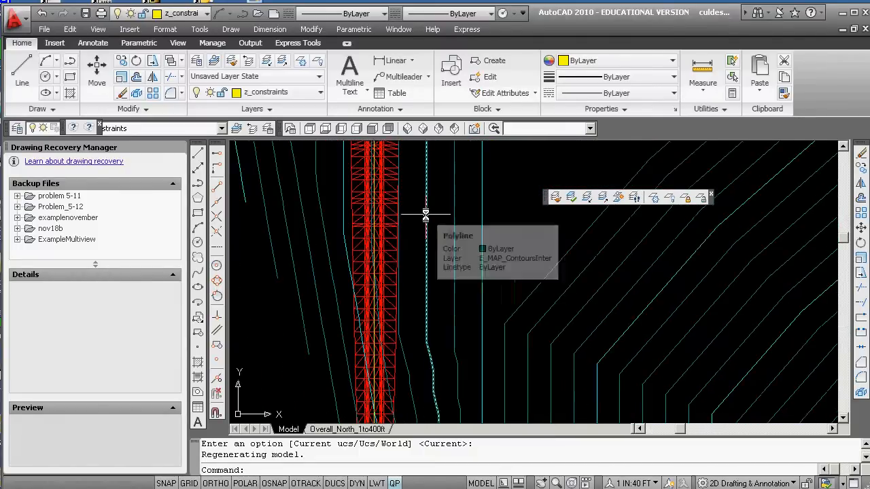
{"action": "scroll", "coordinate": [387, 215], "scroll_direction": "up", "scroll_amount": 5}
{"action": "scroll", "coordinate": [377, 217], "scroll_direction": "down", "scroll_amount": 5}
{"action": "scroll", "coordinate": [369, 301], "scroll_direction": "down", "scroll_amount": 3}
{"action": "scroll", "coordinate": [392, 304], "scroll_direction": "up", "scroll_amount": 8}
{"action": "scroll", "coordinate": [392, 303], "scroll_direction": "up", "scroll_amount": 5}
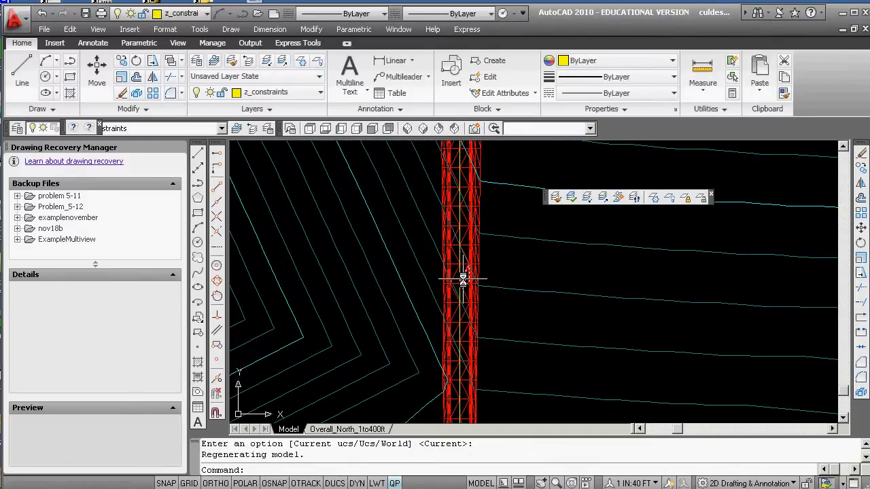
{"action": "scroll", "coordinate": [460, 278], "scroll_direction": "down", "scroll_amount": 6}
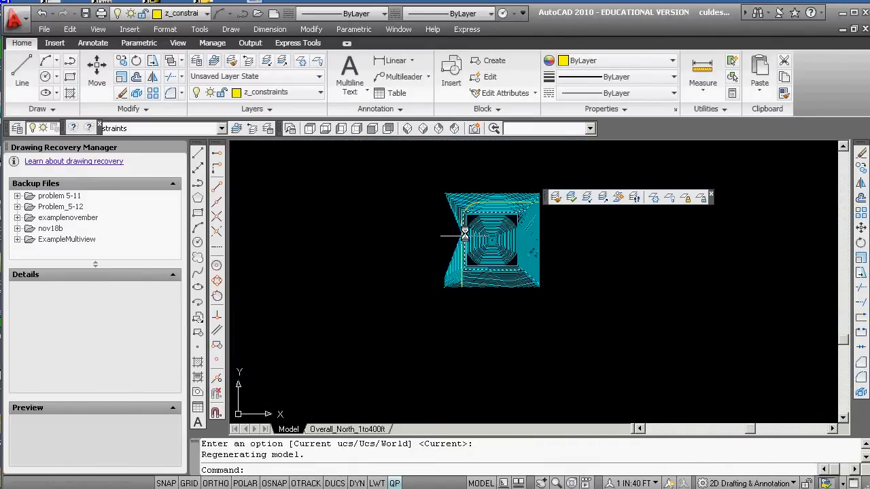
{"action": "scroll", "coordinate": [479, 224], "scroll_direction": "up", "scroll_amount": 4}
{"action": "scroll", "coordinate": [479, 224], "scroll_direction": "down", "scroll_amount": 5}
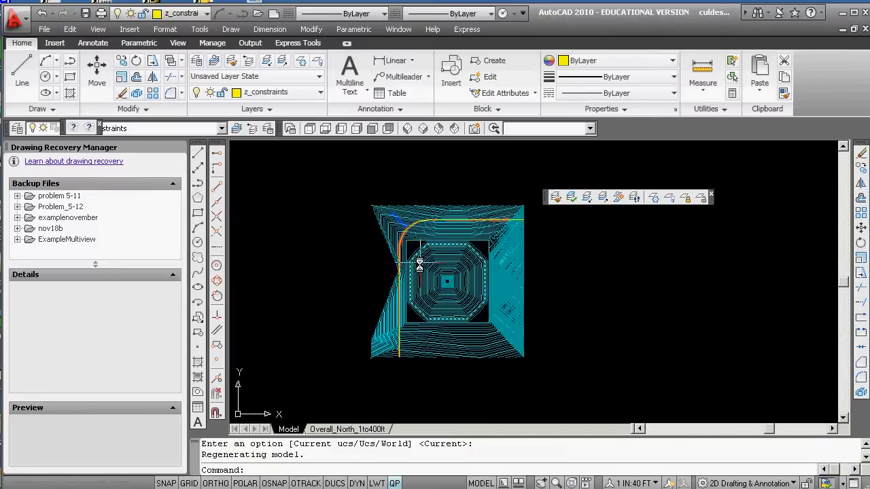
Set a 3D viewpoint of 1,1,1 to show the contours, road corridor and yellow centerline polylines
{"action": "scroll", "coordinate": [394, 268], "scroll_direction": "down", "scroll_amount": 2}
{"action": "type", "text": "vpoint"}
{"action": "key", "text": "Return"}
{"action": "type", "text": "1,1,1"}
{"action": "key", "text": "Return"}
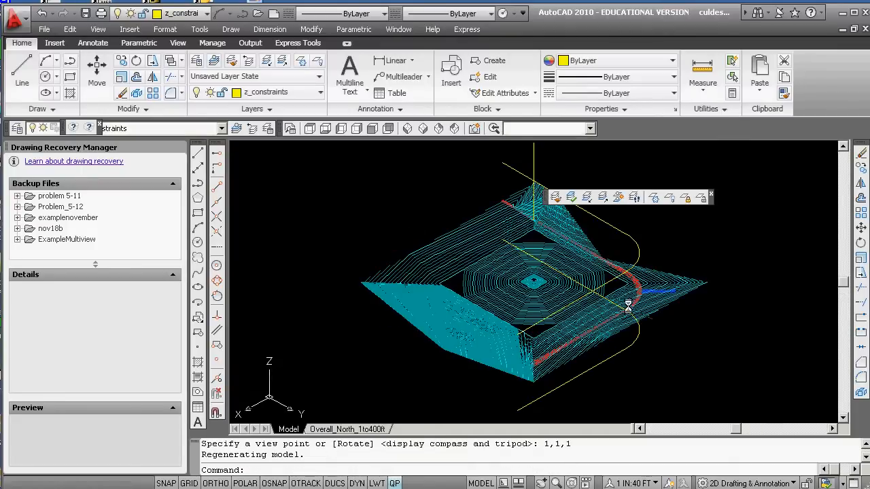
{"action": "scroll", "coordinate": [626, 338], "scroll_direction": "up", "scroll_amount": 3}
{"action": "scroll", "coordinate": [659, 326], "scroll_direction": "down", "scroll_amount": 5}
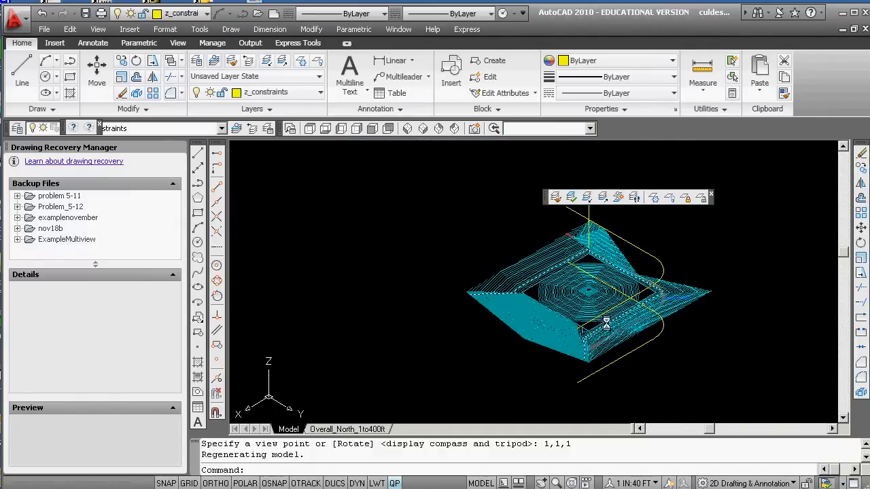
{"action": "type", "text": "e"}
{"action": "key", "text": "Return"}
{"action": "key", "text": "Escape"}
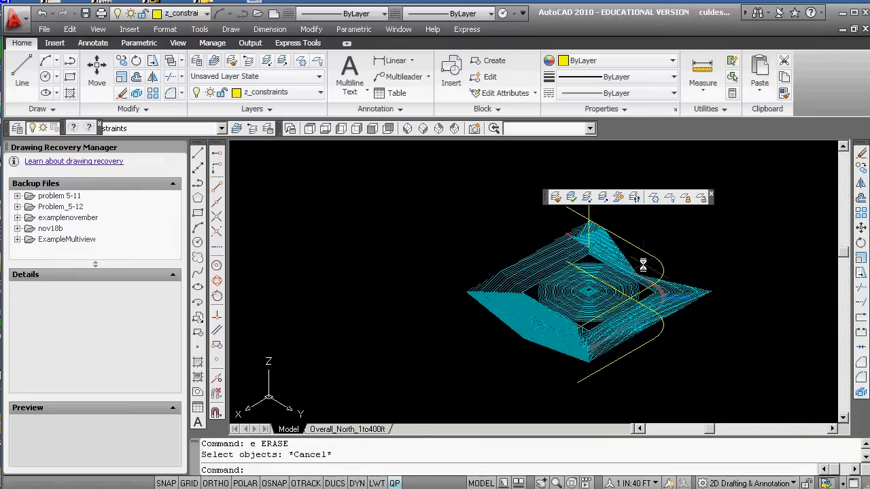
Erase the upper of the two yellow curved centerline polylines above the road corridor
{"action": "type", "text": "e"}
{"action": "key", "text": "Return"}
{"action": "left_click", "coordinate": [642, 251]}
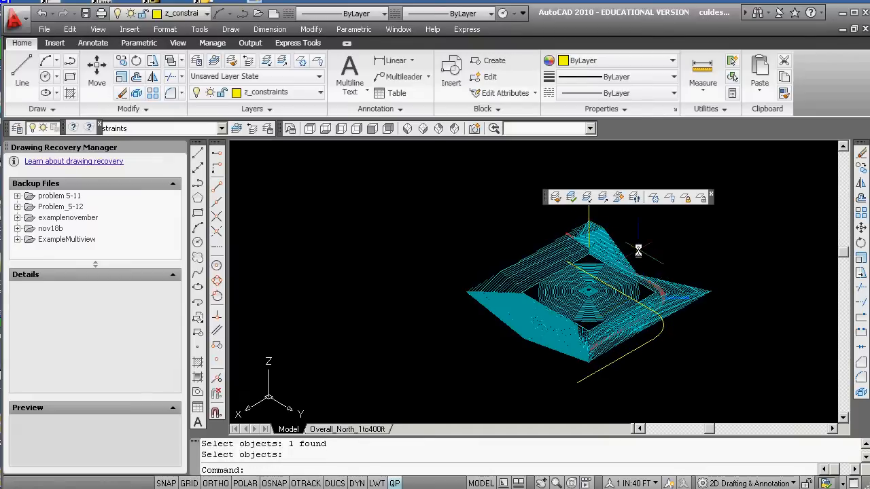
Try to orbit the 3D view of the contour model with the navigation wheel
{"action": "scroll", "coordinate": [655, 318], "scroll_direction": "up", "scroll_amount": 4}
{"action": "scroll", "coordinate": [654, 320], "scroll_direction": "down", "scroll_amount": 3}
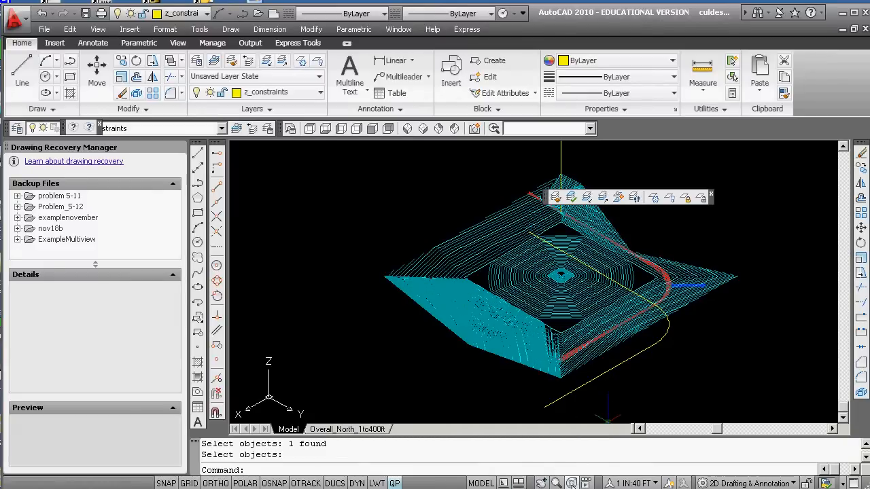
{"action": "left_click", "coordinate": [571, 483]}
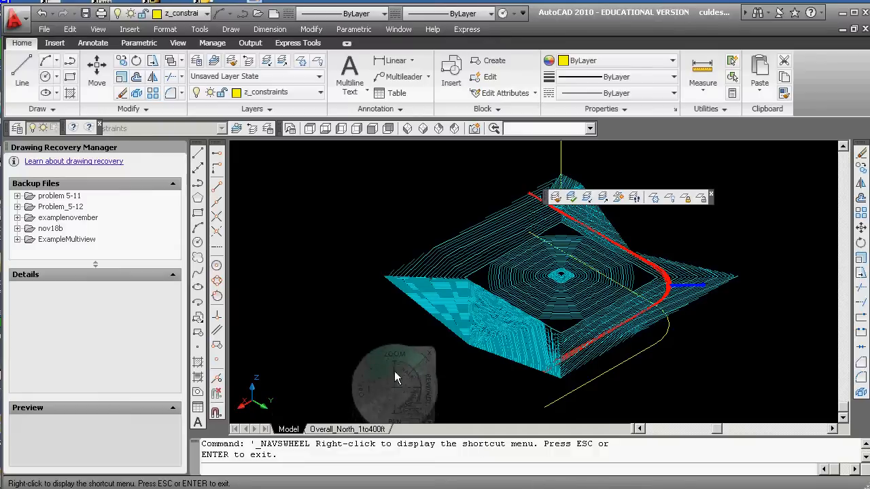
{"action": "left_click_drag", "start_coordinate": [511, 298], "coordinate": [496, 310]}
{"action": "key", "text": "Escape"}
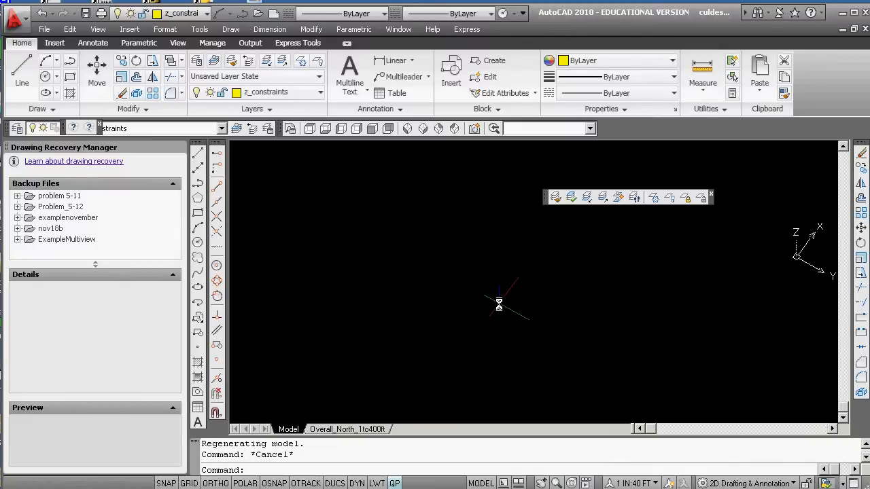
Return to the plan view of the current UCS and look over the site
{"action": "key", "text": "Return"}
{"action": "key", "text": "Return"}
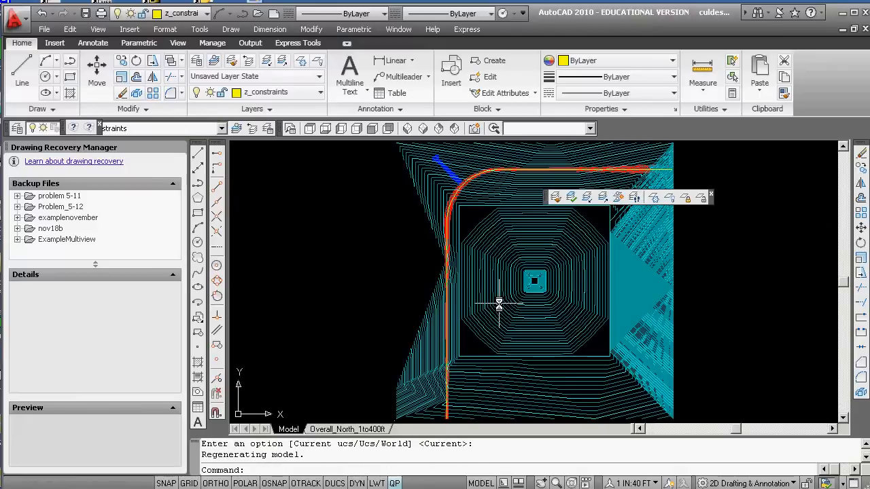
{"action": "scroll", "coordinate": [545, 354], "scroll_direction": "down", "scroll_amount": 3}
{"action": "scroll", "coordinate": [545, 354], "scroll_direction": "down", "scroll_amount": 2}
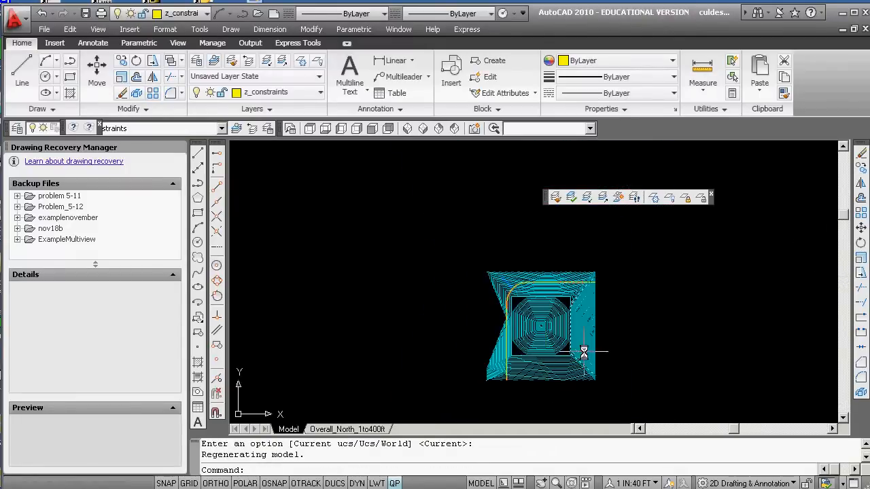
{"action": "scroll", "coordinate": [541, 393], "scroll_direction": "up", "scroll_amount": 4}
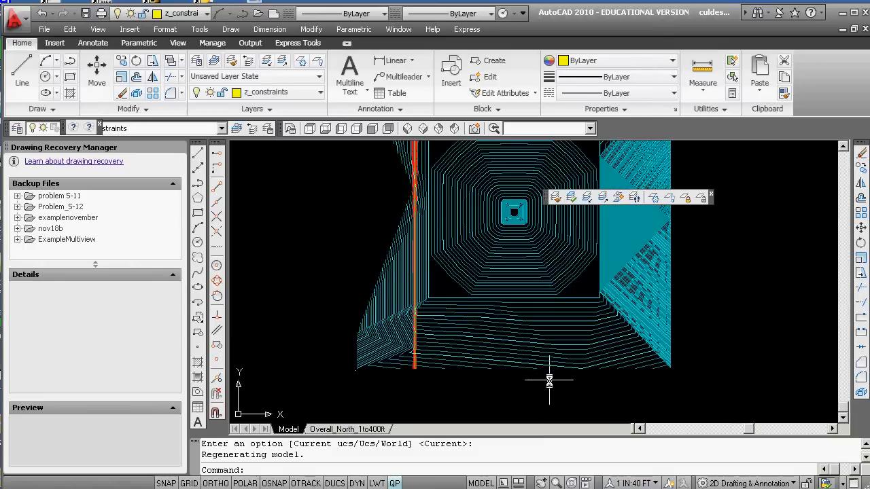
Set a low-angle 3D viewpoint of 1,1,.25 to view the contours and the yellow centerline polyline
{"action": "type", "text": "vpoint"}
{"action": "key", "text": "Return"}
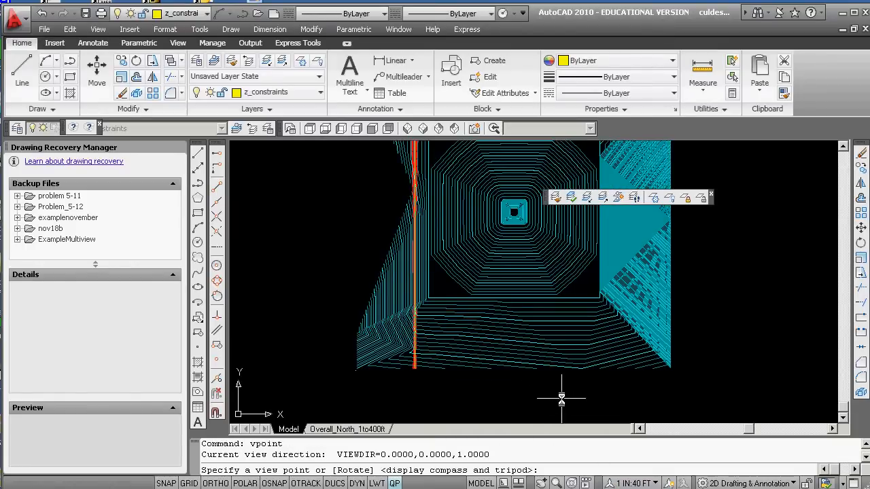
{"action": "type", "text": "1,1,.25"}
{"action": "key", "text": "Return"}
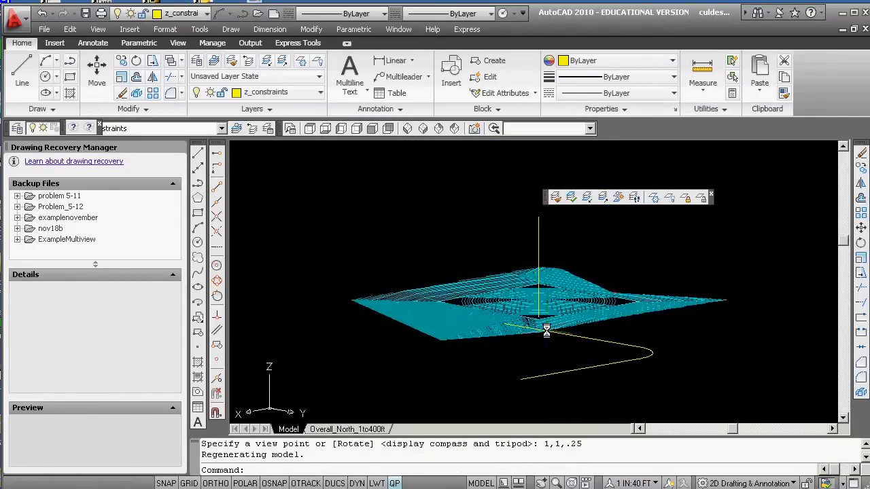
{"action": "scroll", "coordinate": [547, 331], "scroll_direction": "up", "scroll_amount": 2}
{"action": "scroll", "coordinate": [530, 326], "scroll_direction": "down", "scroll_amount": 1}
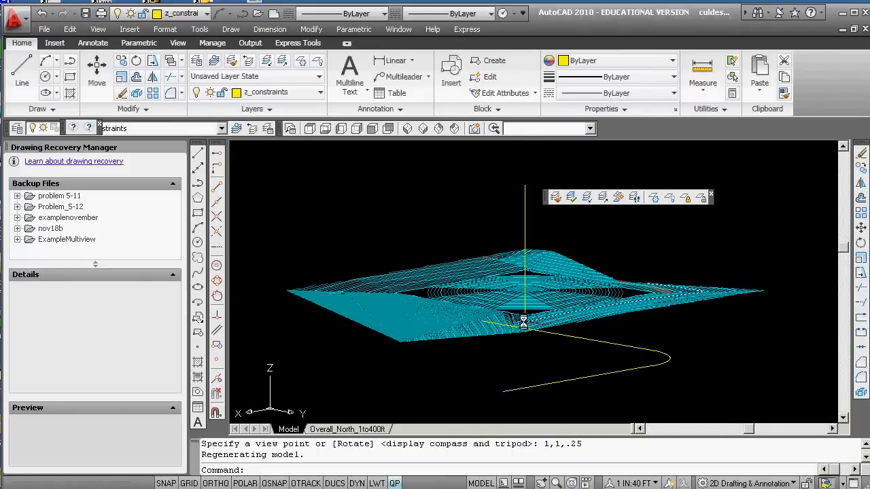
{"action": "type", "text": "vpoint"}
{"action": "key", "text": "Return"}
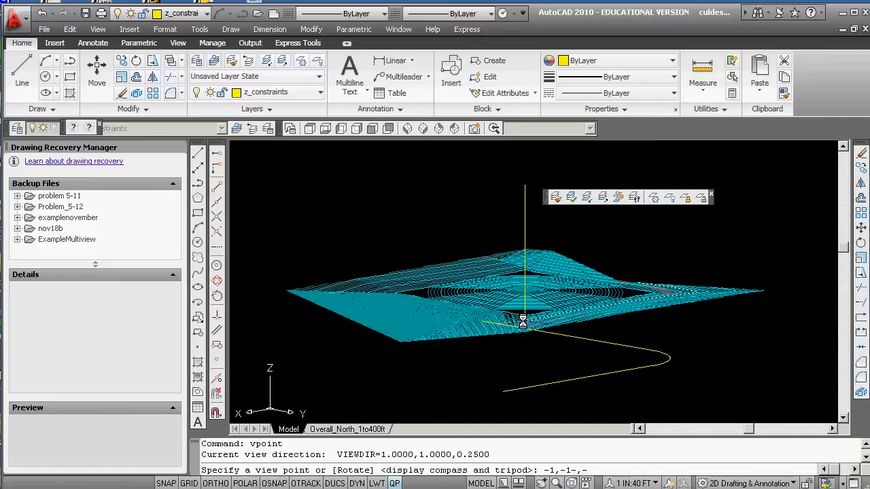
{"action": "type", "text": "-1,-1-,-.25"}
{"action": "key", "text": "Return"}
{"action": "key", "text": "Escape"}
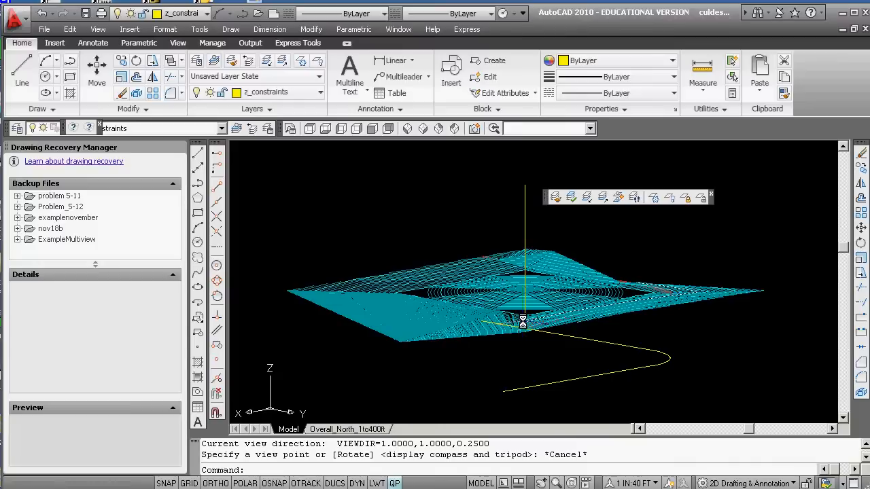
Set the viewpoint to -1,-1,-.25 and examine the contours, road corridor and centerline from that direction
{"action": "type", "text": "vpoint"}
{"action": "key", "text": "Return"}
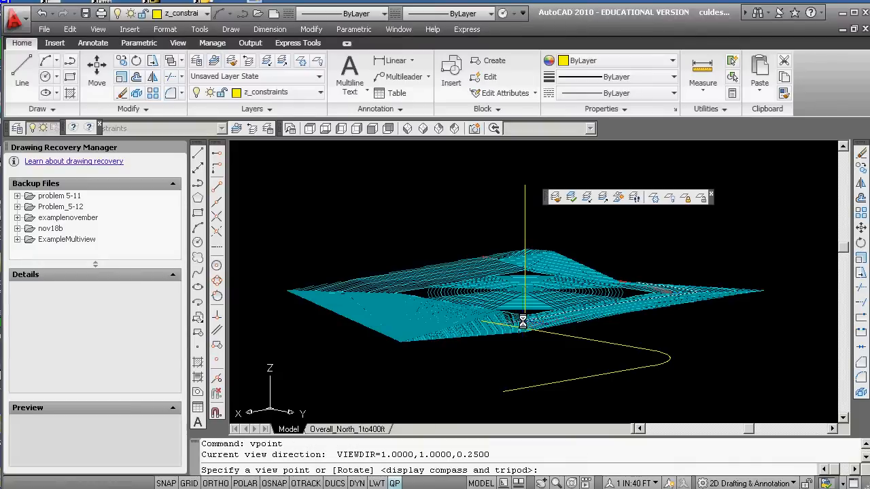
{"action": "type", "text": "-1,-1,-.25"}
{"action": "key", "text": "Return"}
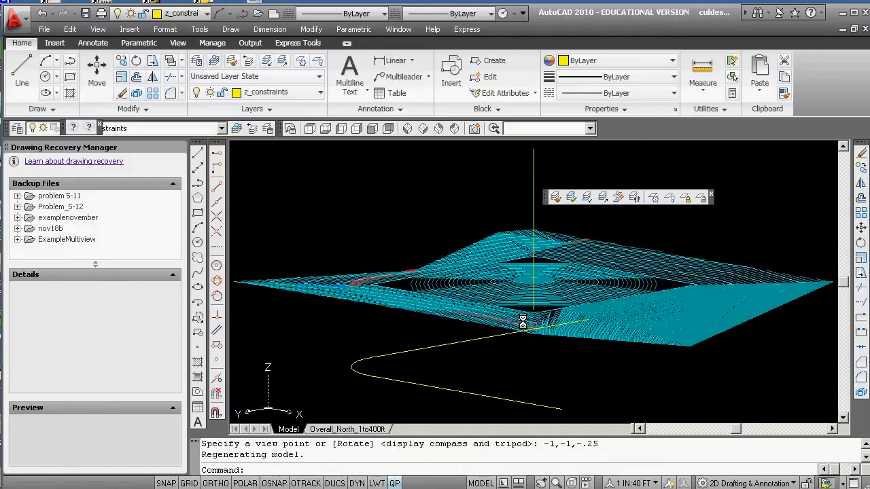
{"action": "scroll", "coordinate": [526, 299], "scroll_direction": "up", "scroll_amount": 5}
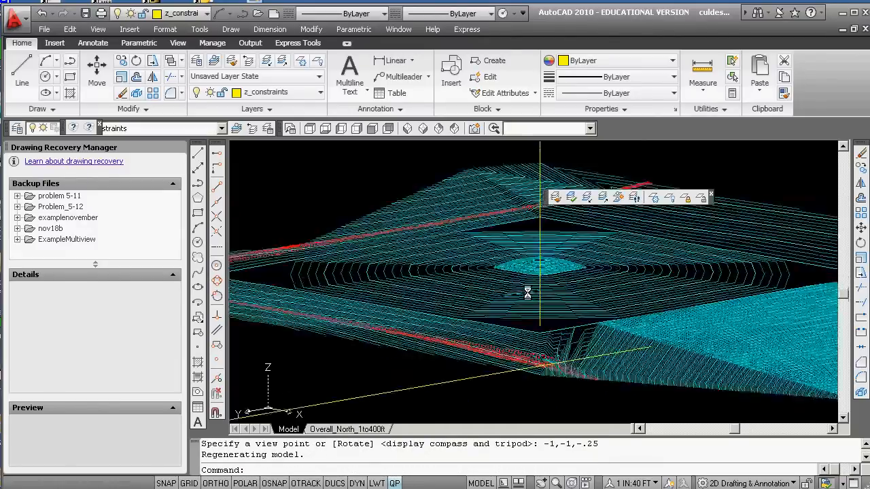
{"action": "scroll", "coordinate": [555, 301], "scroll_direction": "down", "scroll_amount": 6}
{"action": "scroll", "coordinate": [553, 300], "scroll_direction": "up", "scroll_amount": 3}
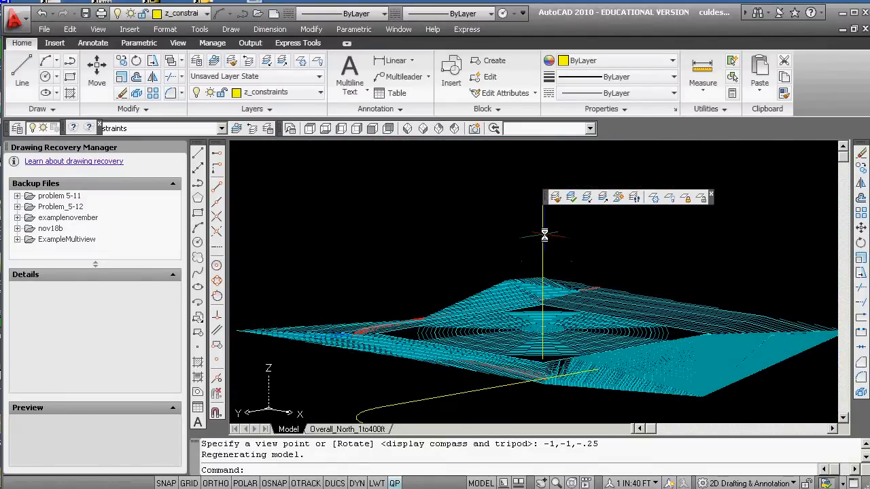
{"action": "scroll", "coordinate": [539, 337], "scroll_direction": "down", "scroll_amount": 2}
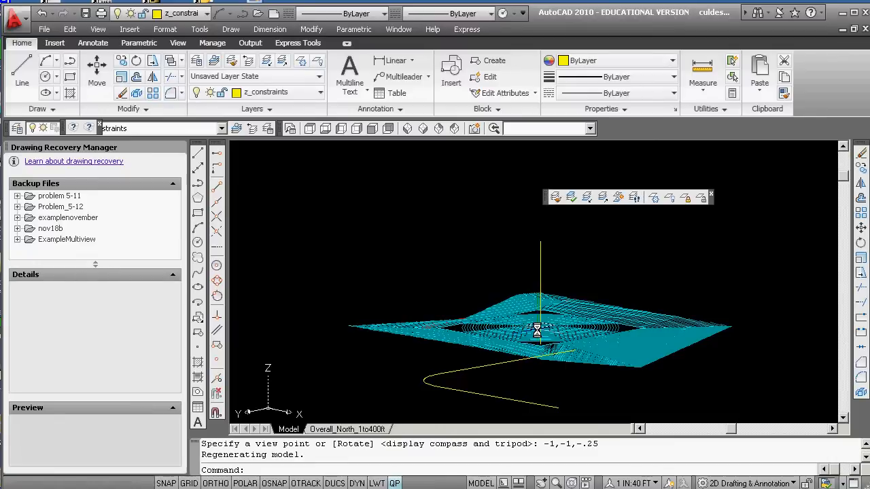
Undo the last viewpoint change and restore the plan view of the current UCS
{"action": "key", "text": "Return"}
{"action": "key", "text": "Return"}
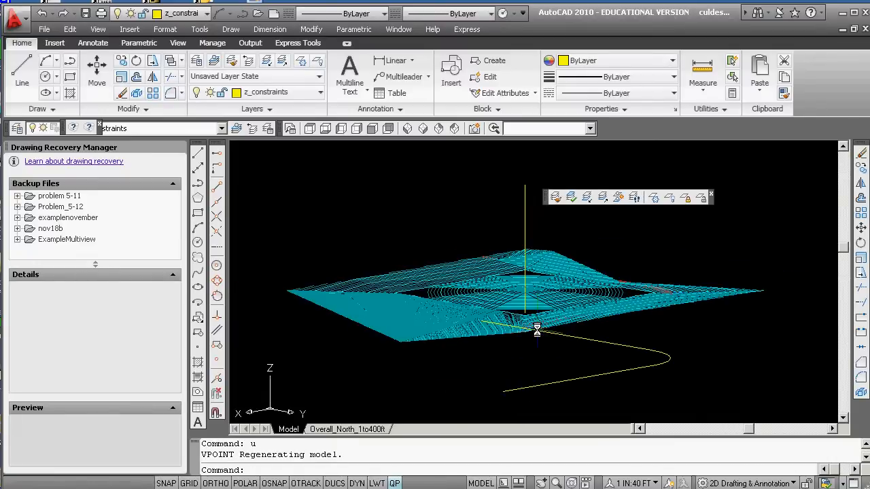
{"action": "type", "text": "plan"}
{"action": "key", "text": "Return"}
{"action": "key", "text": "Return"}
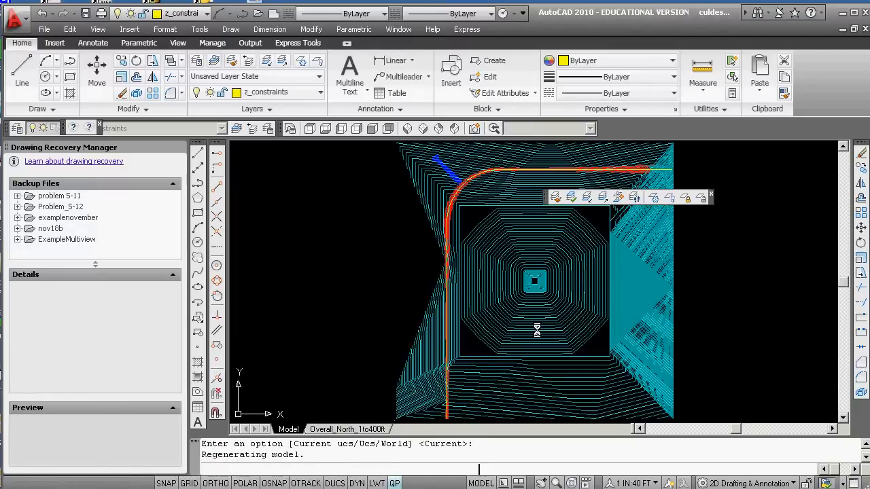
{"action": "scroll", "coordinate": [473, 364], "scroll_direction": "down", "scroll_amount": 3}
{"action": "scroll", "coordinate": [442, 326], "scroll_direction": "up", "scroll_amount": 8}
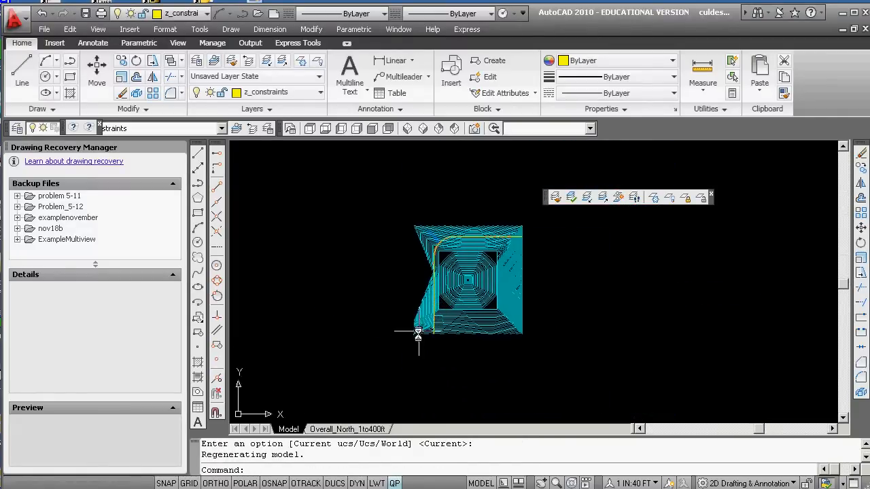
{"action": "scroll", "coordinate": [451, 327], "scroll_direction": "up", "scroll_amount": 3}
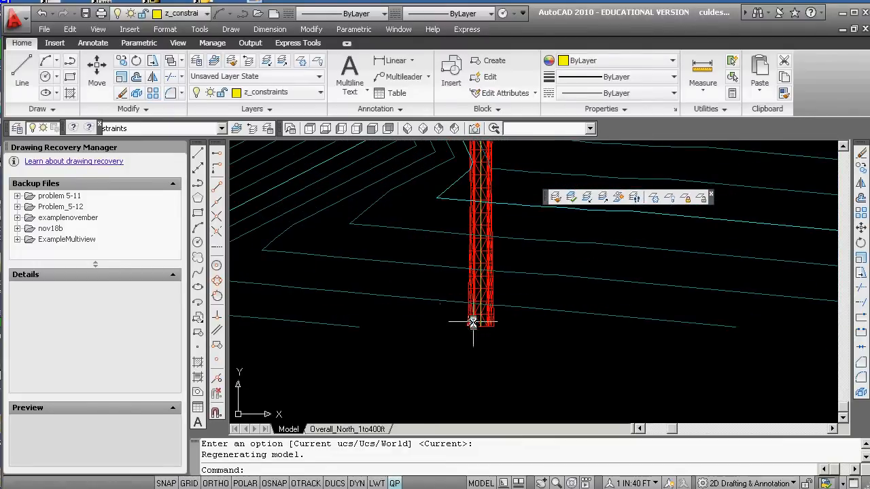
{"action": "scroll", "coordinate": [485, 309], "scroll_direction": "up", "scroll_amount": 4}
{"action": "left_click", "coordinate": [497, 290]}
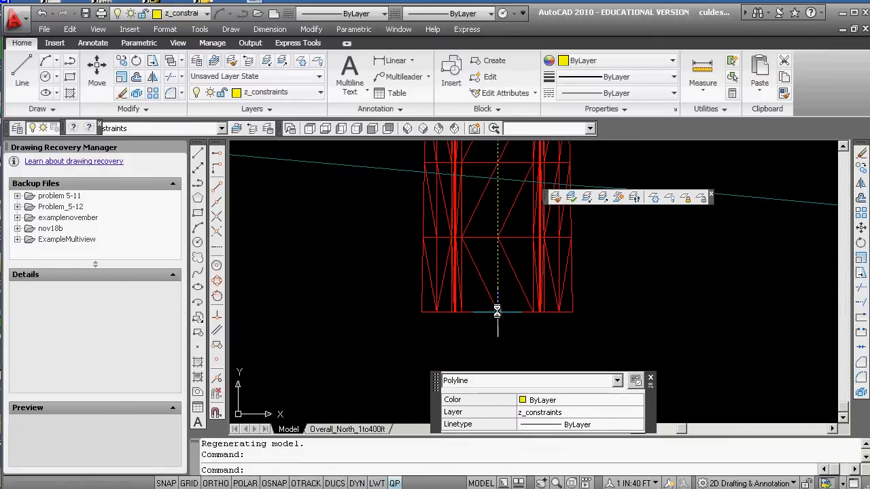
{"action": "left_click", "coordinate": [497, 312]}
{"action": "key", "text": "space"}
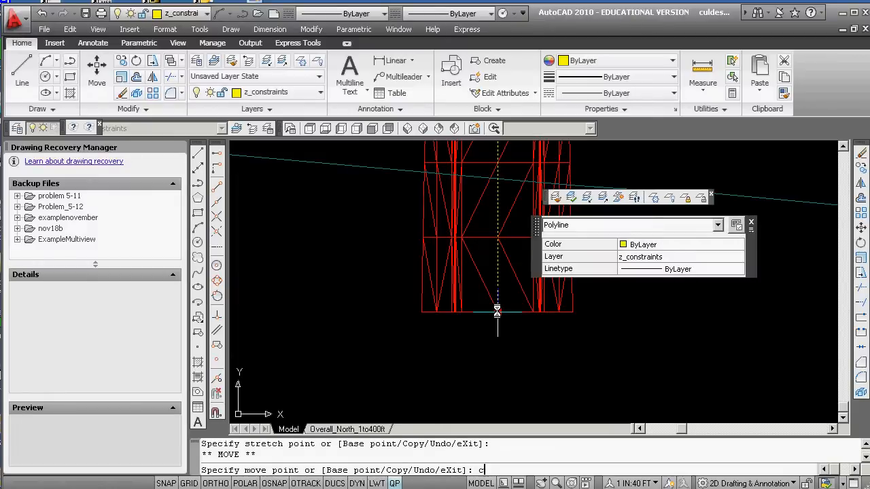
{"action": "type", "text": "c"}
{"action": "key", "text": "Return"}
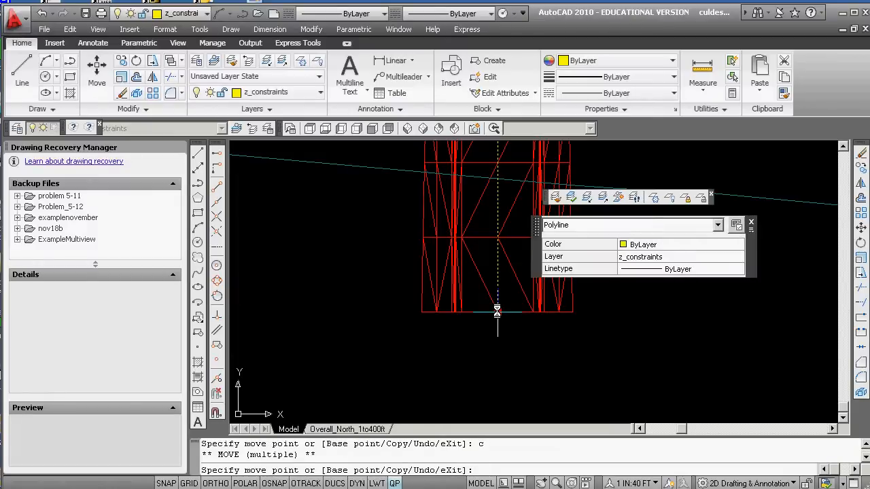
{"action": "key", "text": "Return"}
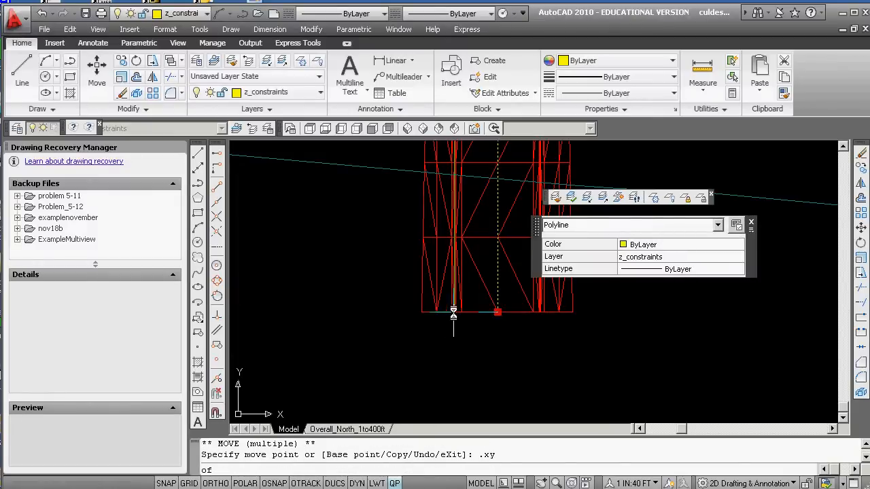
{"action": "right_click", "coordinate": [495, 312], "text": "shift"}
{"action": "left_click", "coordinate": [483, 106]}
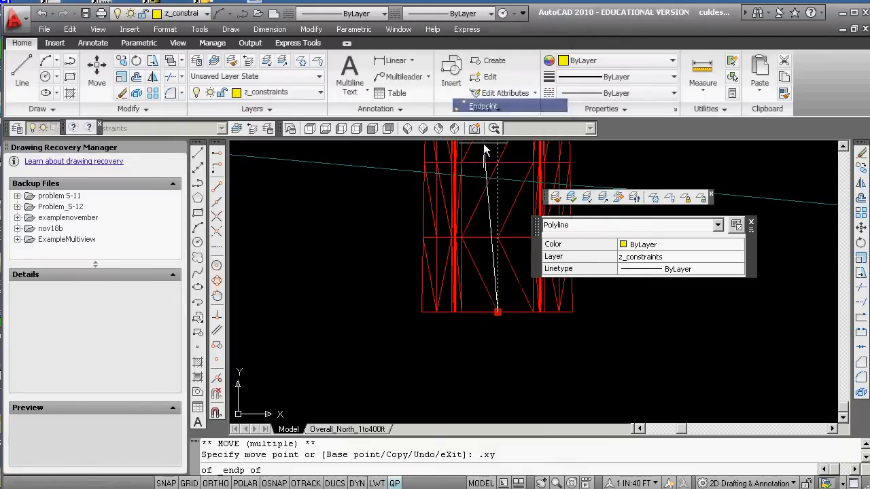
{"action": "left_click", "coordinate": [483, 312]}
{"action": "key", "text": "Escape"}
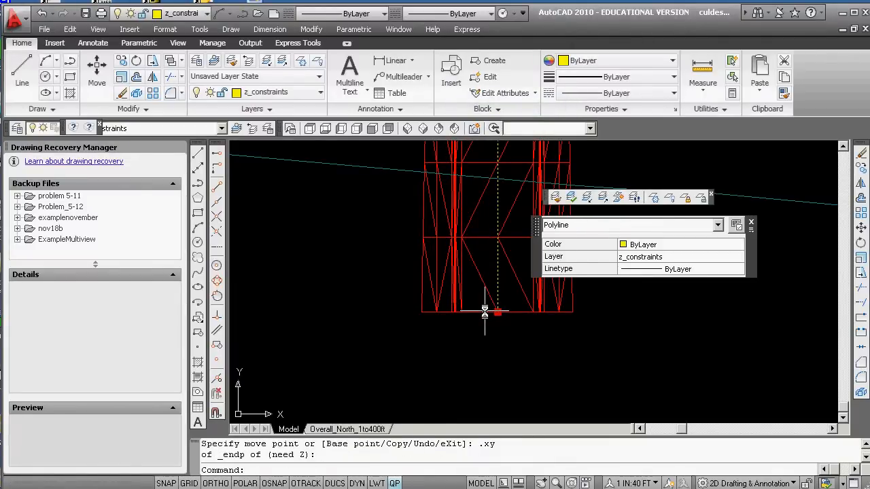
List the properties of the yellow centerline polyline near the corridor's south end
{"action": "type", "text": "l"}
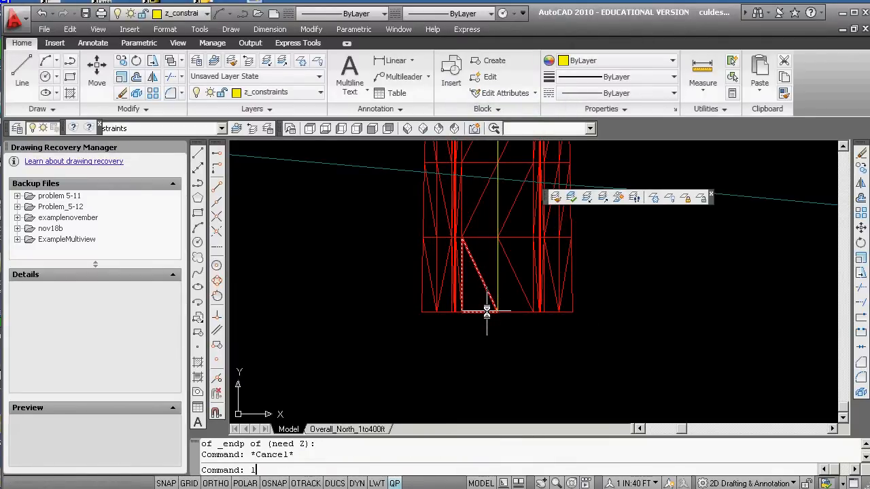
{"action": "type", "text": "ist"}
{"action": "key", "text": "Return"}
{"action": "left_click", "coordinate": [497, 280]}
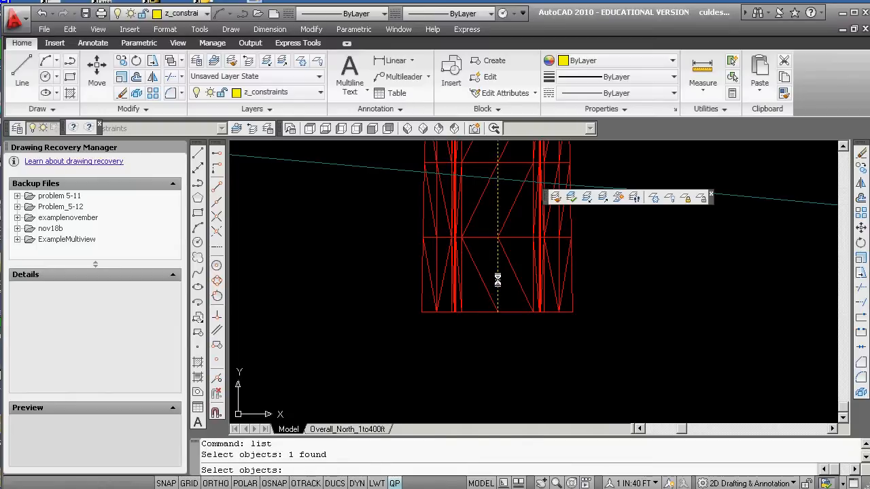
{"action": "key", "text": "Return"}
{"action": "key", "text": "Escape"}
{"action": "key", "text": "Return"}
{"action": "key", "text": "Return"}
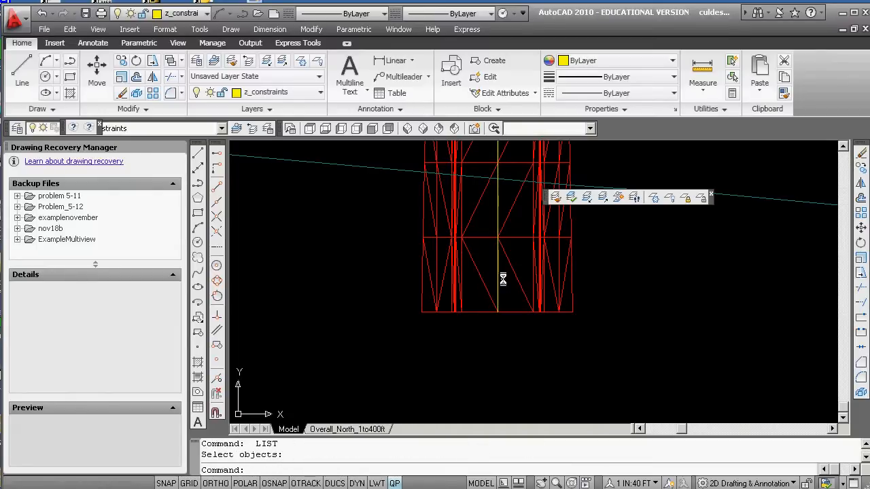
Set a 3D viewpoint of 1,1,1 and look over the corridor, contours and yellow centerline
{"action": "type", "text": "vpoint"}
{"action": "key", "text": "Return"}
{"action": "type", "text": "1,1,1"}
{"action": "key", "text": "Return"}
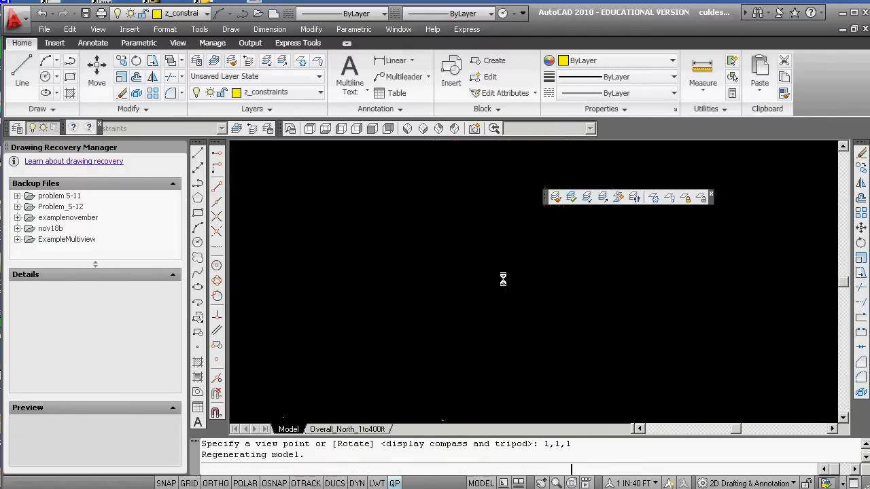
{"action": "scroll", "coordinate": [636, 301], "scroll_direction": "up", "scroll_amount": 5}
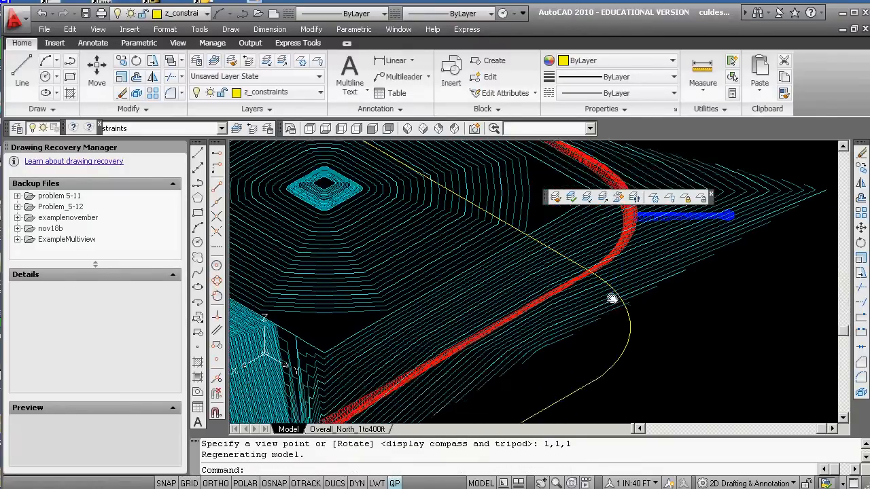
{"action": "left_click", "coordinate": [602, 293]}
{"action": "scroll", "coordinate": [523, 333], "scroll_direction": "down", "scroll_amount": 5}
{"action": "key", "text": "Escape"}
{"action": "scroll", "coordinate": [514, 344], "scroll_direction": "up", "scroll_amount": 5}
{"action": "scroll", "coordinate": [445, 238], "scroll_direction": "down", "scroll_amount": 5}
{"action": "scroll", "coordinate": [460, 271], "scroll_direction": "up", "scroll_amount": 5}
{"action": "scroll", "coordinate": [460, 291], "scroll_direction": "down", "scroll_amount": 5}
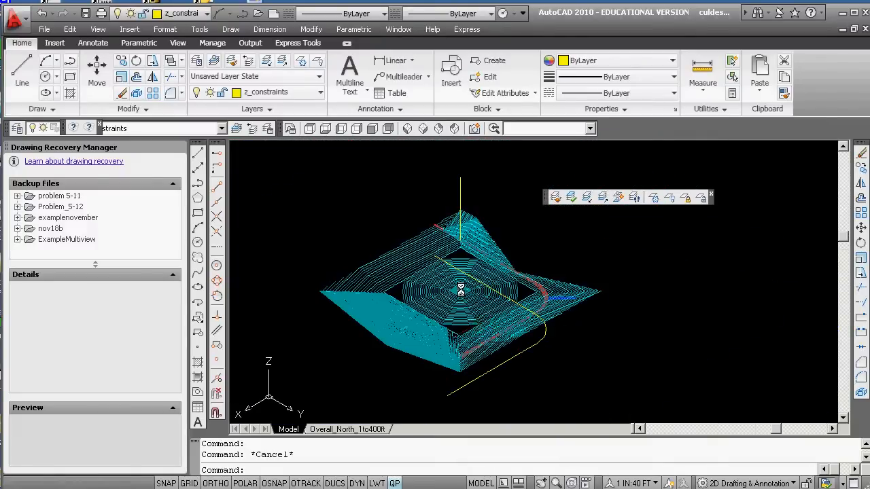
Move the yellow centerline by its front endpoint, taking .xy from that endpoint and .z from an endpoint at the center of the octagonal contours
{"action": "left_click", "coordinate": [503, 361]}
{"action": "left_click", "coordinate": [445, 396]}
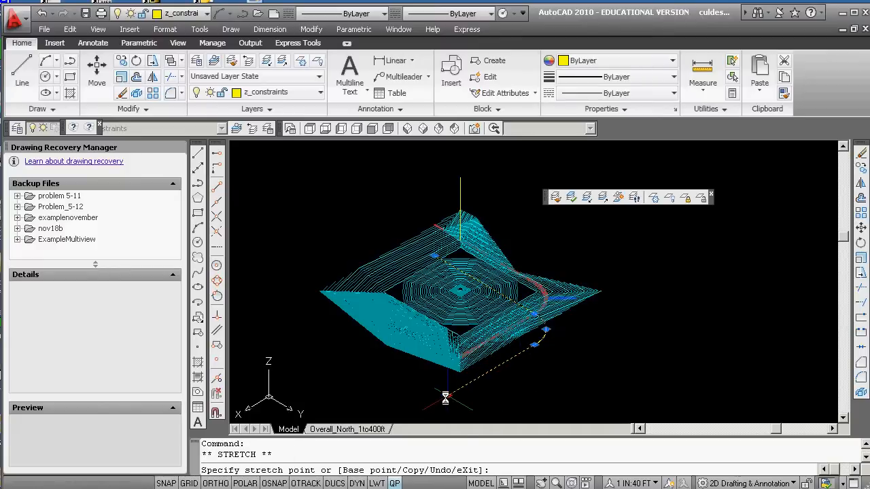
{"action": "key", "text": "space"}
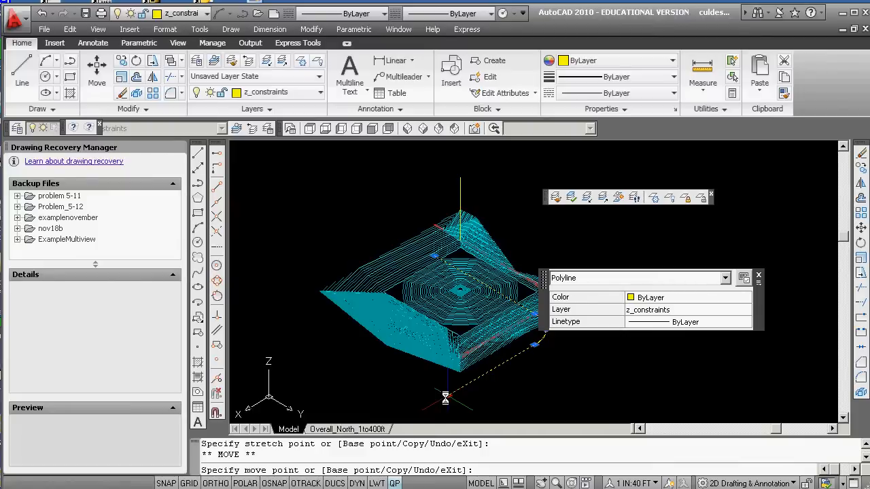
{"action": "type", "text": ".xy"}
{"action": "key", "text": "Return"}
{"action": "type", "text": "end"}
{"action": "key", "text": "Return"}
{"action": "left_click", "coordinate": [445, 395]}
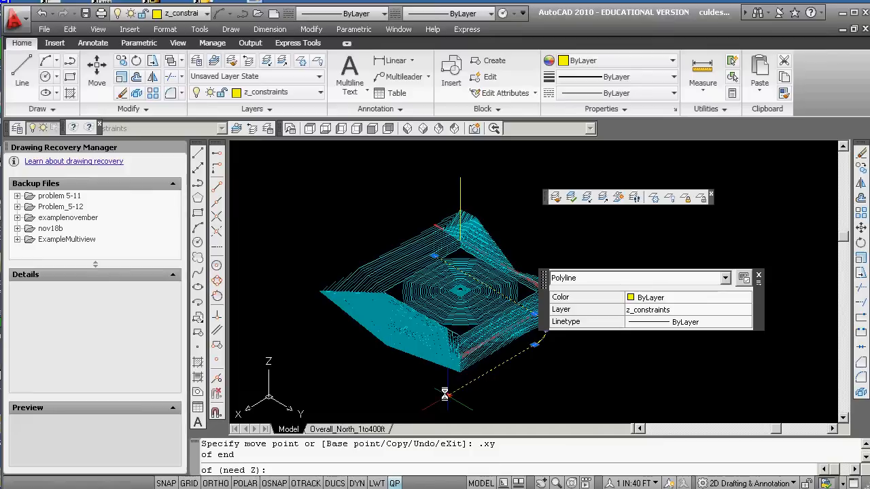
{"action": "type", "text": ".z"}
{"action": "key", "text": "Return"}
{"action": "scroll", "coordinate": [449, 340], "scroll_direction": "up", "scroll_amount": 4}
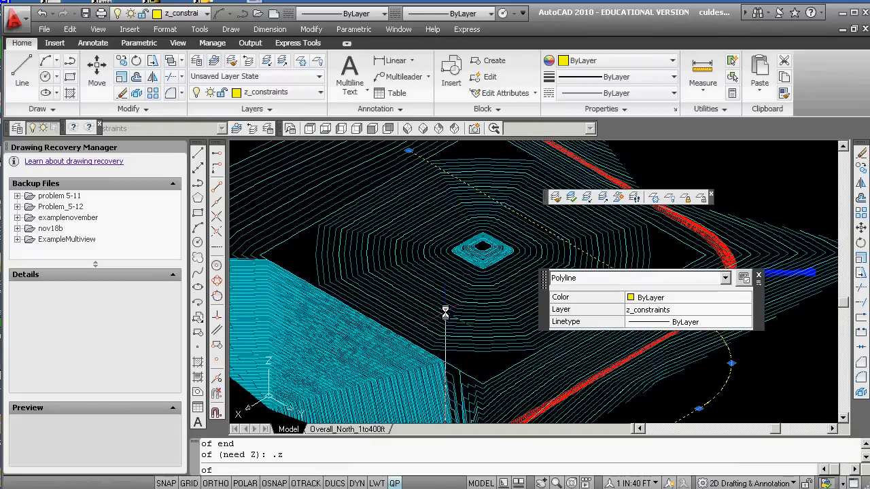
{"action": "right_click", "coordinate": [445, 340], "text": "shift"}
{"action": "left_click", "coordinate": [482, 95]}
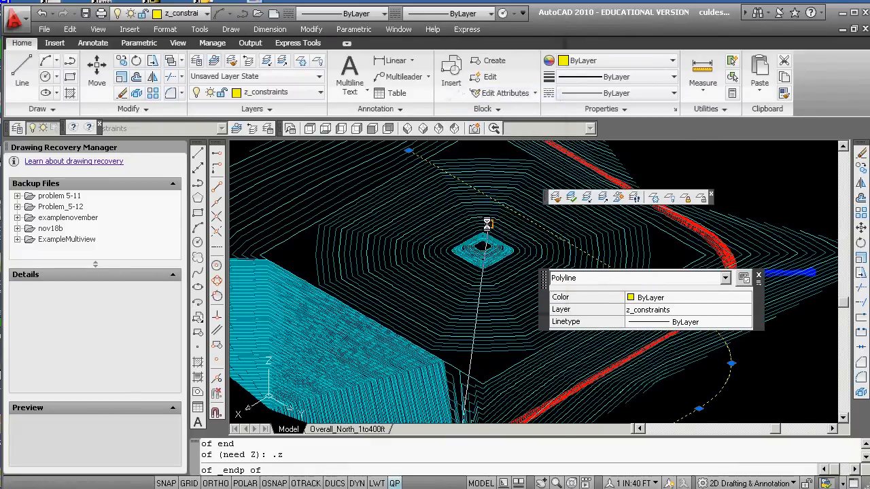
{"action": "left_click", "coordinate": [485, 247]}
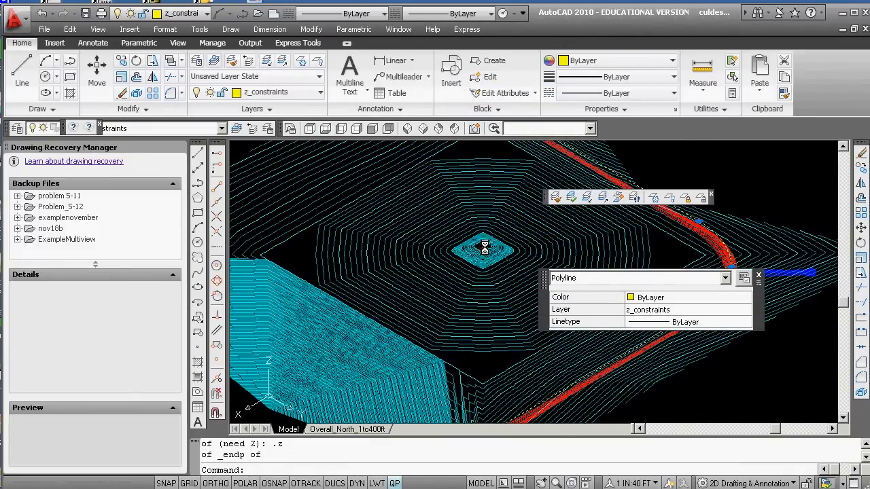
{"action": "key", "text": "Escape"}
{"action": "key", "text": "space"}
{"action": "key", "text": "space"}
{"action": "key", "text": "Escape"}
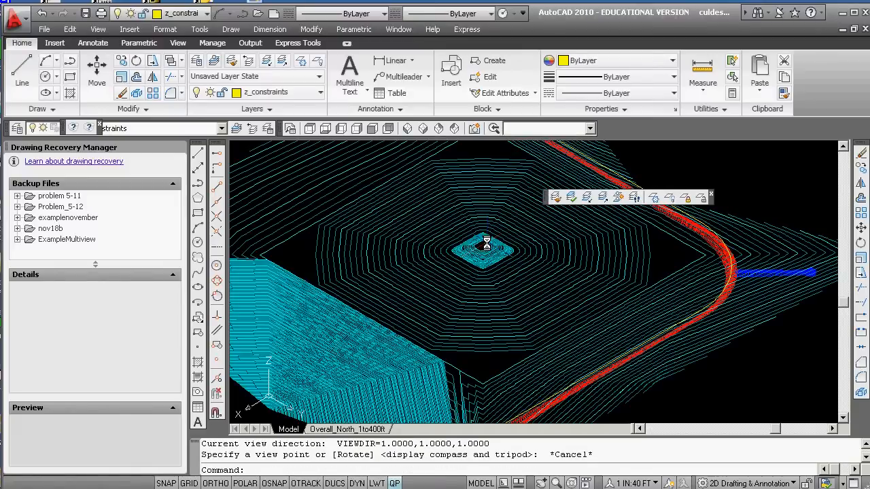
Zoom out by .2x and examine how the yellow centerline sits against the red corridor around its curve
{"action": "type", "text": "p"}
{"action": "key", "text": "BackSpace"}
{"action": "type", "text": "z"}
{"action": "key", "text": "Return"}
{"action": "type", "text": ".2x"}
{"action": "key", "text": "Return"}
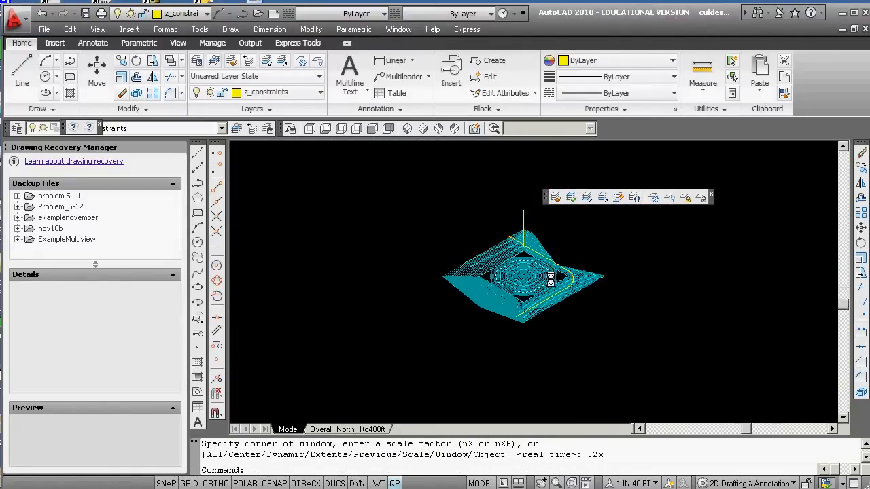
{"action": "scroll", "coordinate": [530, 276], "scroll_direction": "up", "scroll_amount": 5}
{"action": "scroll", "coordinate": [568, 263], "scroll_direction": "down", "scroll_amount": 3}
{"action": "scroll", "coordinate": [612, 258], "scroll_direction": "up", "scroll_amount": 3}
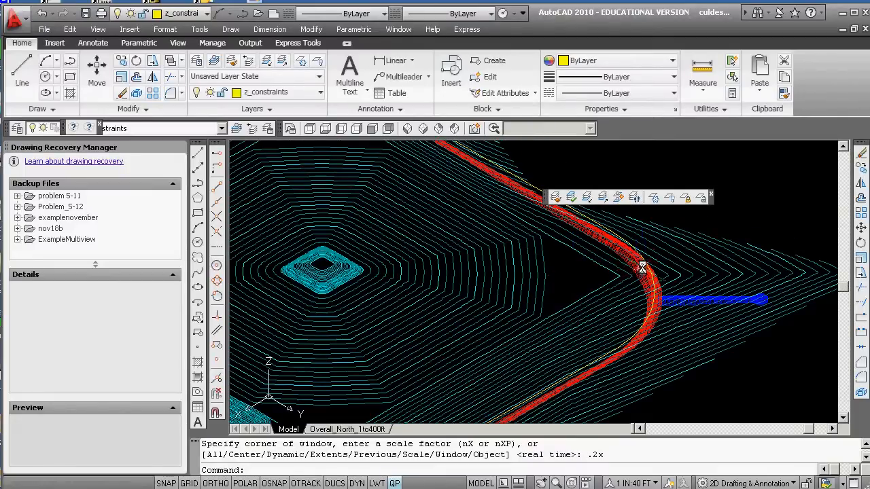
{"action": "scroll", "coordinate": [642, 263], "scroll_direction": "up", "scroll_amount": 5}
{"action": "scroll", "coordinate": [645, 267], "scroll_direction": "down", "scroll_amount": 8}
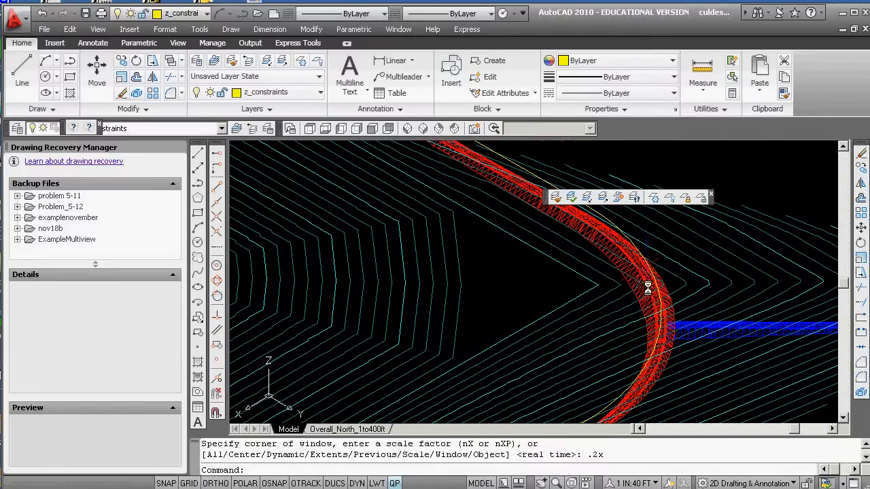
{"action": "scroll", "coordinate": [646, 296], "scroll_direction": "down", "scroll_amount": 5}
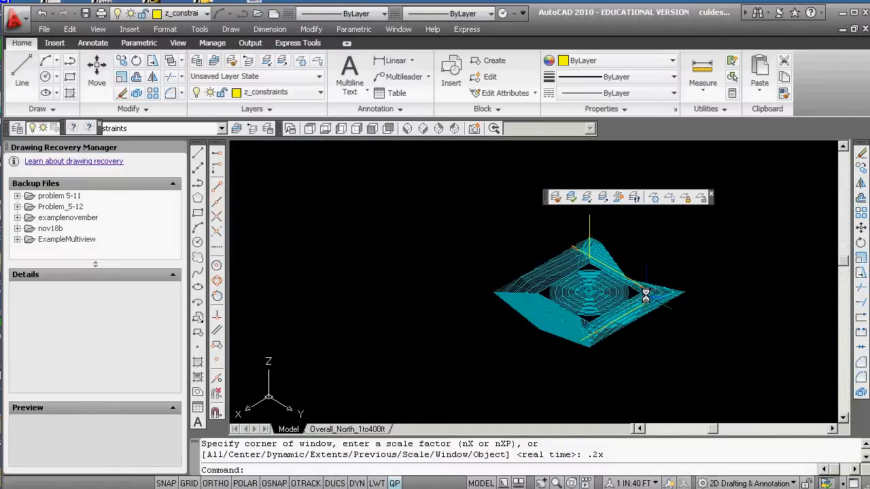
Undo the last zoom and the grip move of the yellow centerline
{"action": "type", "text": "u"}
{"action": "key", "text": "Return"}
{"action": "type", "text": "u"}
{"action": "key", "text": "Return"}
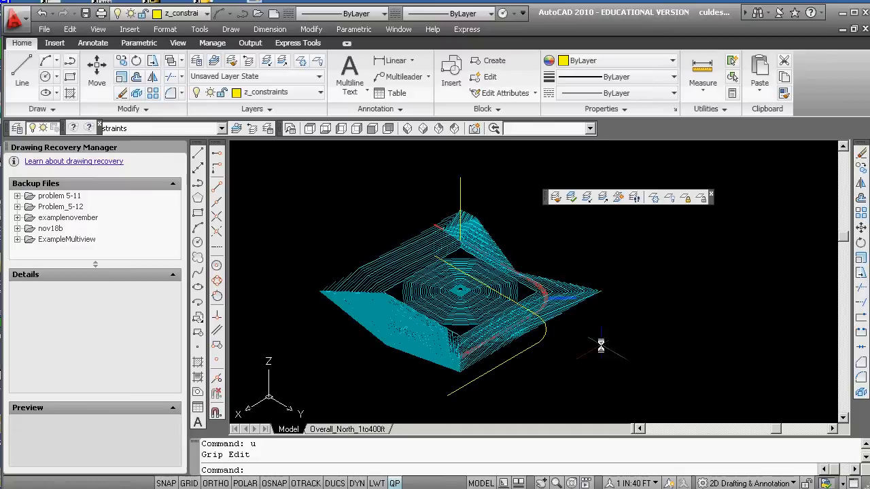
Copy the yellow centerline by its front endpoint with grip move, taking both the .xy and .z filter values from that endpoint
{"action": "left_click", "coordinate": [511, 358]}
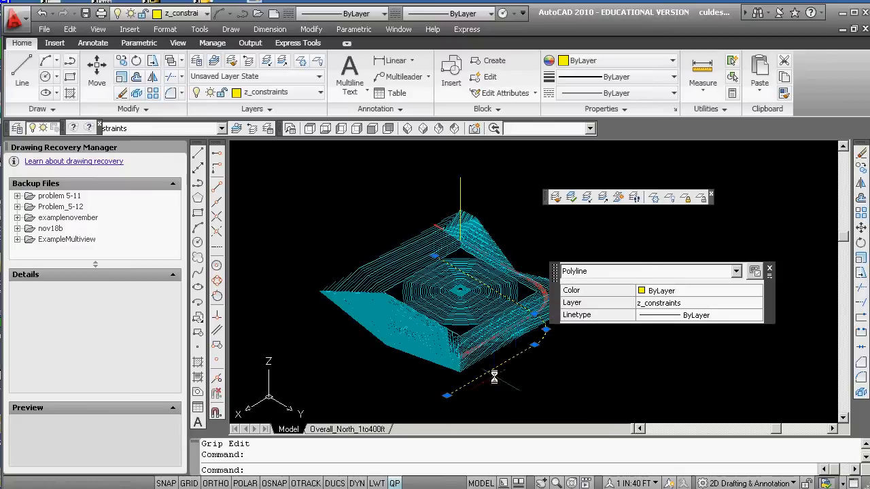
{"action": "left_click", "coordinate": [445, 391]}
{"action": "key", "text": "space"}
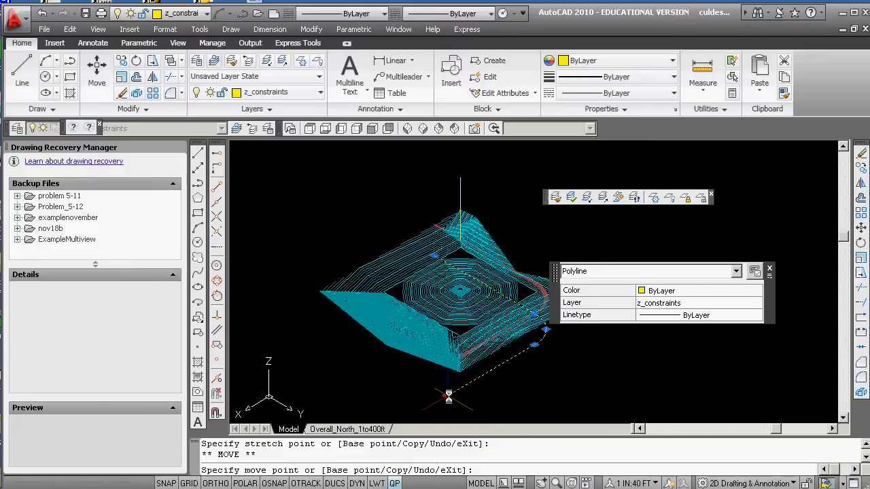
{"action": "key", "text": "Return"}
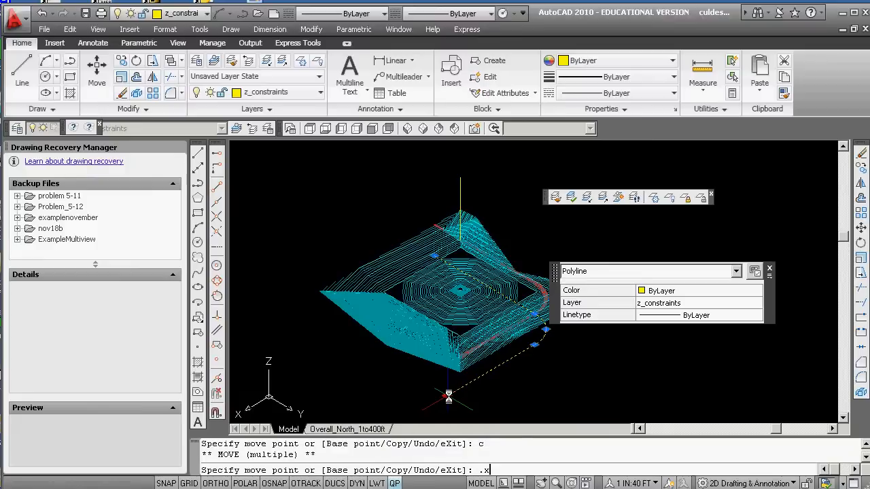
{"action": "key", "text": "Return"}
{"action": "type", "text": "en"}
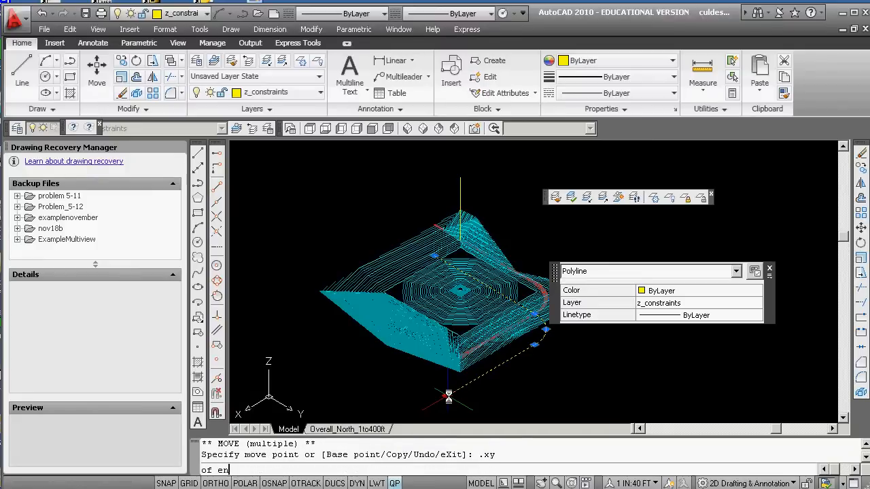
{"action": "type", "text": "d"}
{"action": "key", "text": "Return"}
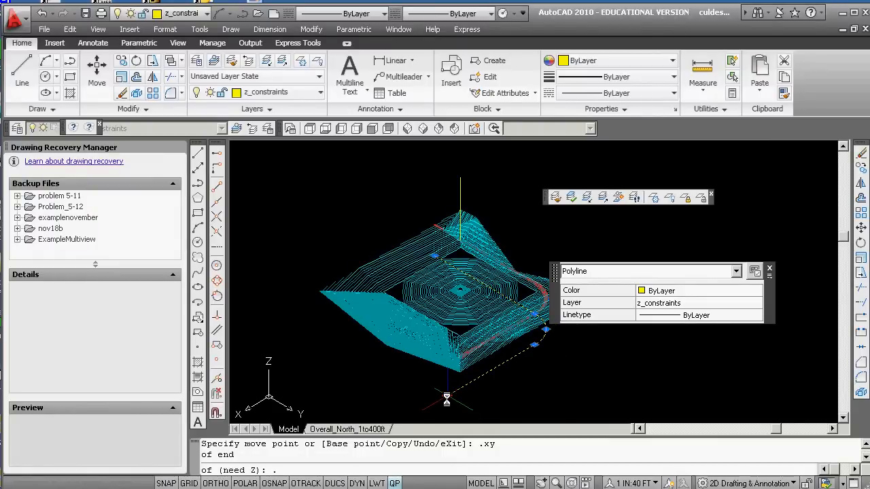
{"action": "key", "text": "Return"}
{"action": "type", "text": "end"}
{"action": "key", "text": "Return"}
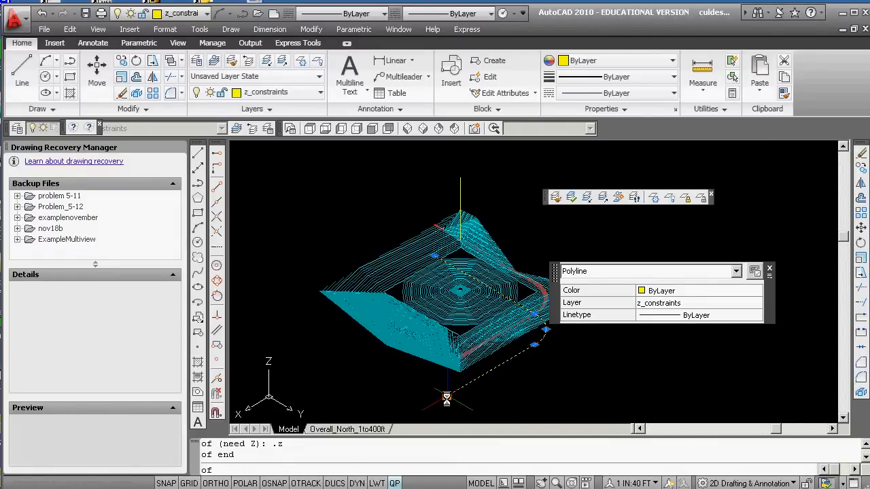
{"action": "left_click", "coordinate": [447, 400]}
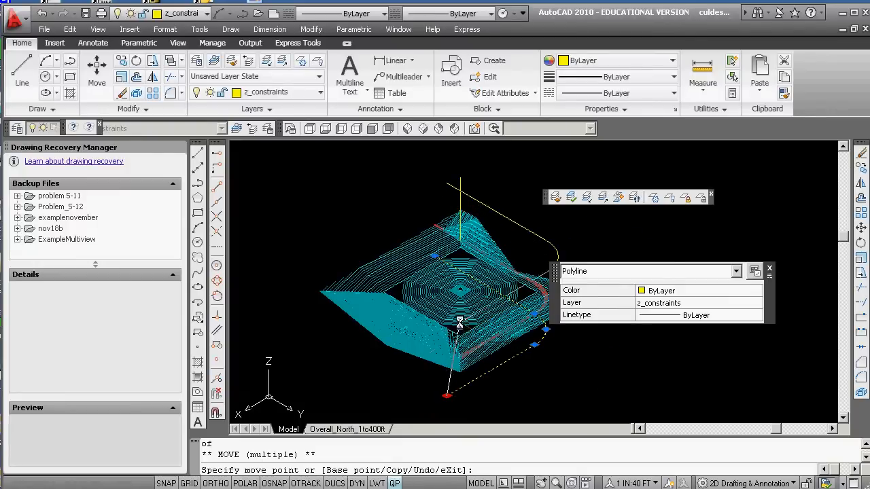
{"action": "key", "text": "Escape"}
{"action": "key", "text": "Escape"}
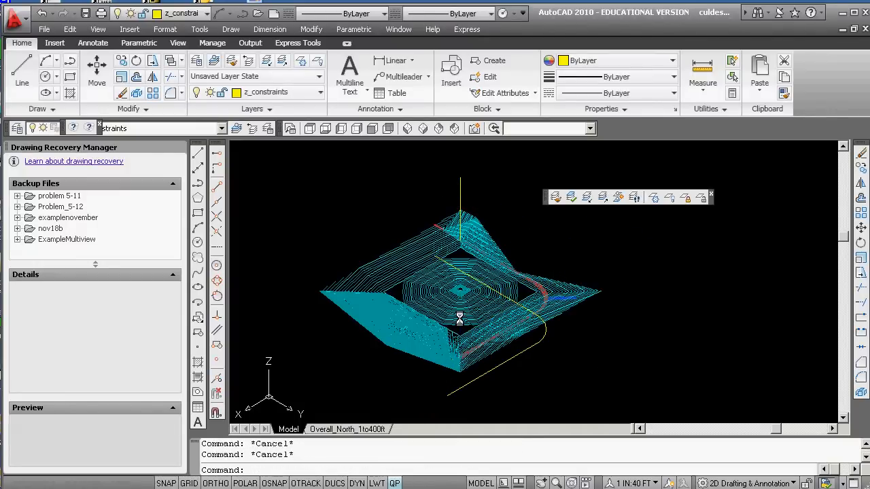
{"action": "left_click", "coordinate": [501, 365]}
{"action": "left_click", "coordinate": [449, 397]}
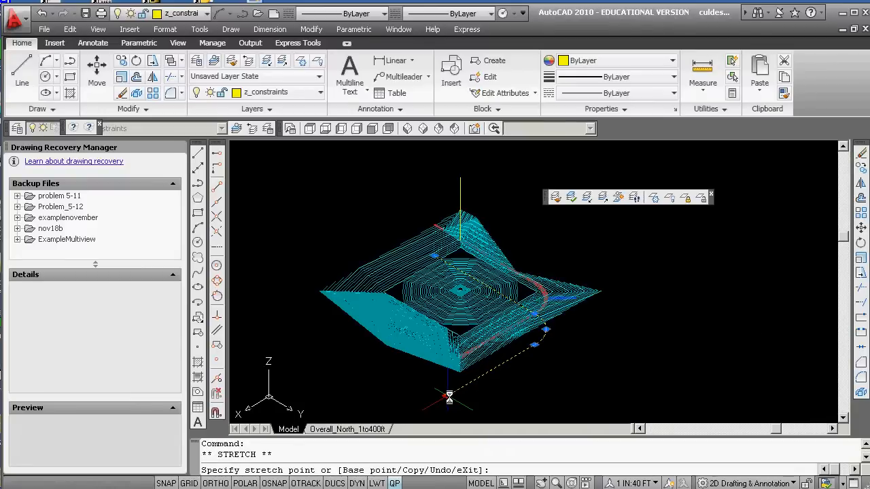
{"action": "key", "text": "space"}
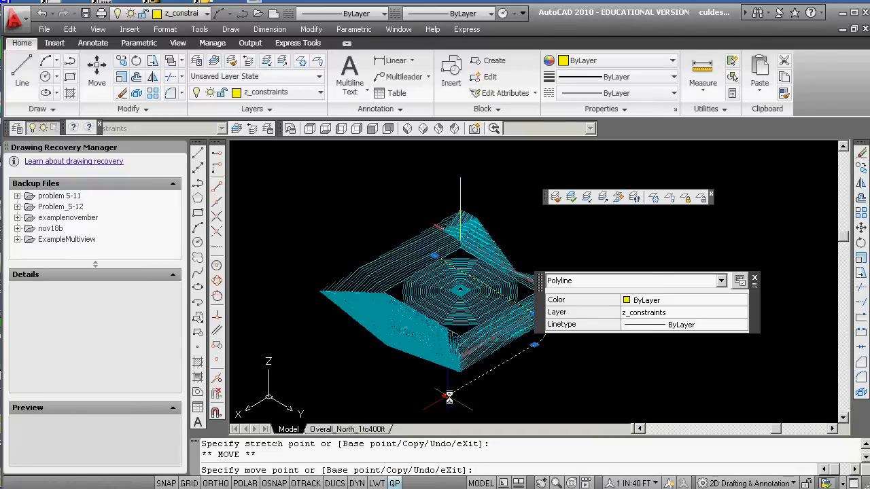
{"action": "type", "text": ".xy"}
{"action": "key", "text": "Return"}
{"action": "type", "text": "end"}
{"action": "key", "text": "Return"}
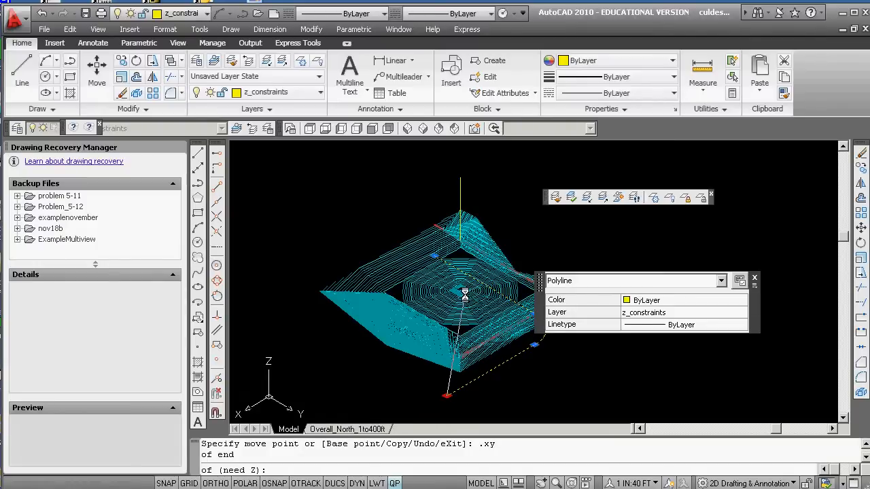
{"action": "key", "text": "Escape"}
{"action": "key", "text": "Escape"}
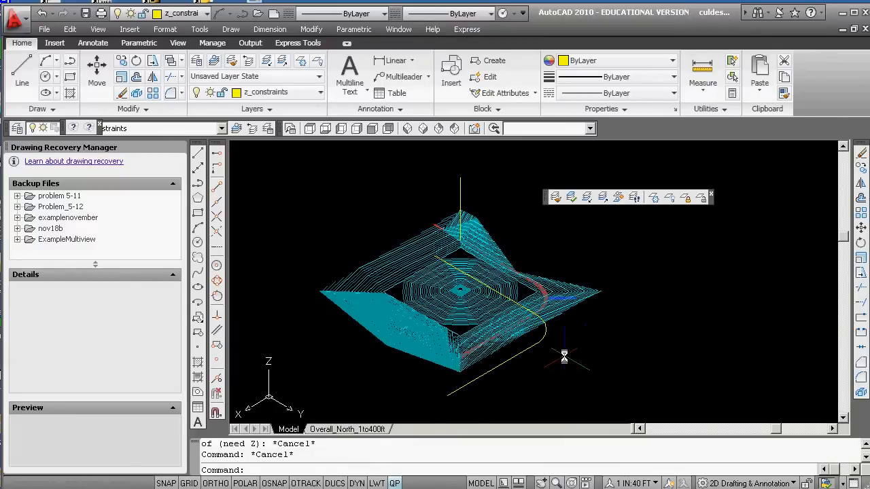
Copy the yellow centerline by its front endpoint with grip move, taking .xy near that endpoint and .z from an endpoint at the octagonal contours' center
{"action": "left_click", "coordinate": [499, 364]}
{"action": "left_click", "coordinate": [447, 396]}
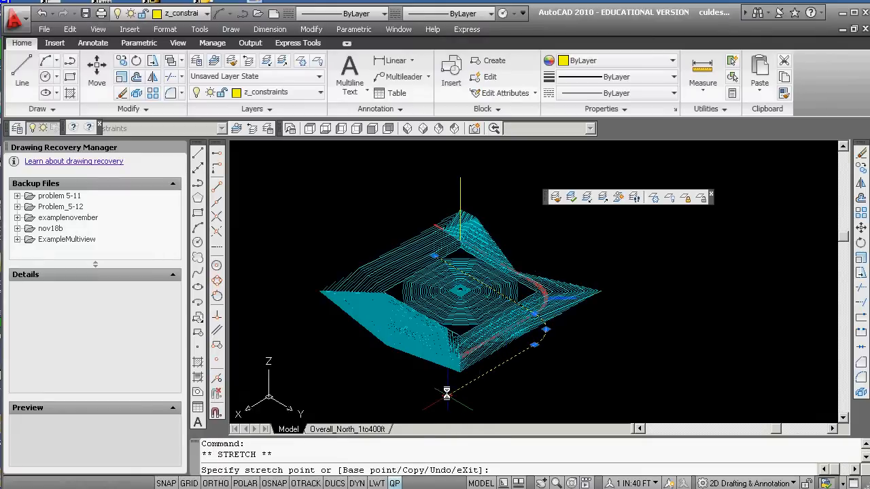
{"action": "key", "text": "space"}
{"action": "type", "text": "c"}
{"action": "key", "text": "Return"}
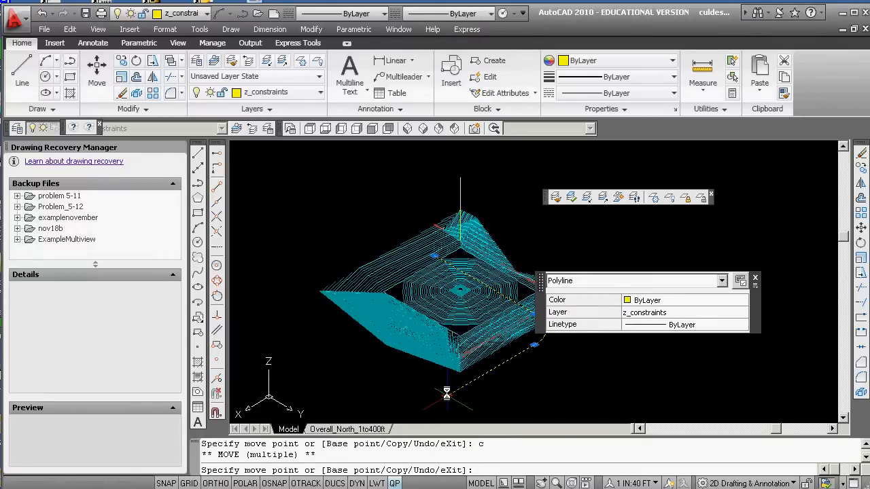
{"action": "type", "text": ".xy"}
{"action": "key", "text": "Return"}
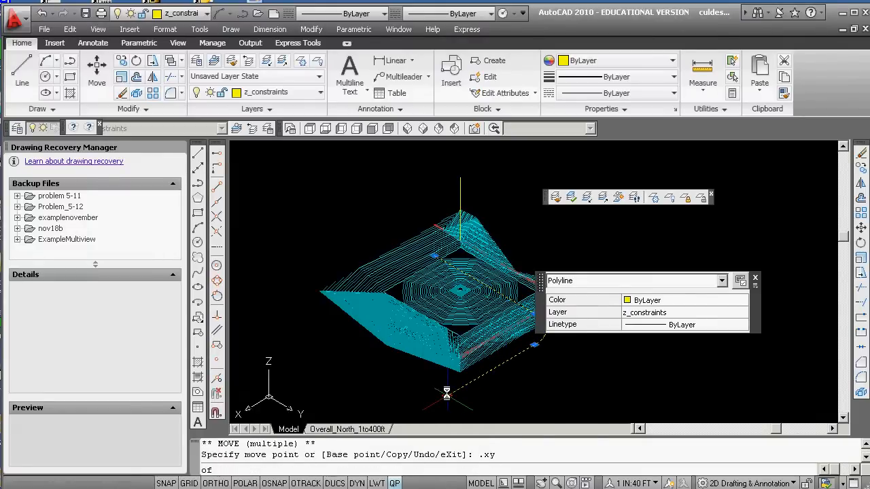
{"action": "key", "text": "Return"}
{"action": "left_click", "coordinate": [455, 395]}
{"action": "type", "text": ".z"}
{"action": "key", "text": "Return"}
{"action": "type", "text": "end"}
{"action": "key", "text": "Return"}
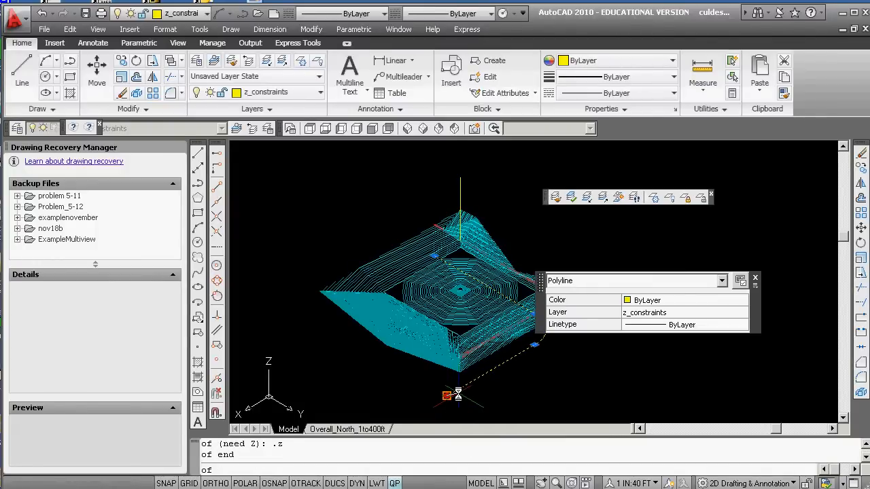
{"action": "left_click", "coordinate": [460, 288]}
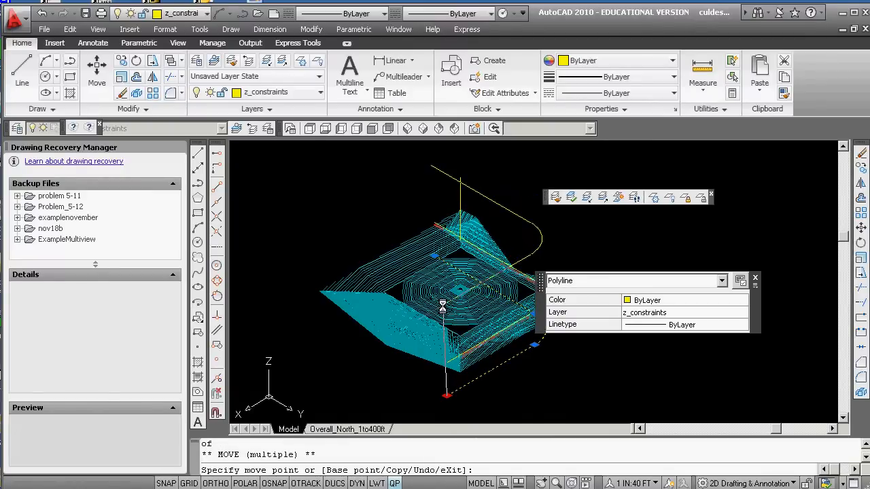
{"action": "key", "text": "Return"}
{"action": "key", "text": "Escape"}
Copy the raised yellow centerline from a point on its curve beside the blue branch road, using the displacement @0,20,0
{"action": "scroll", "coordinate": [537, 295], "scroll_direction": "up", "scroll_amount": 5}
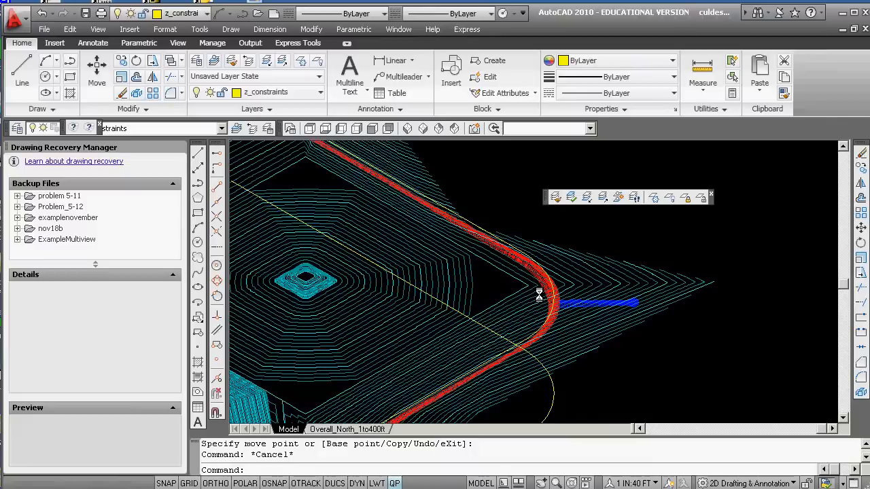
{"action": "scroll", "coordinate": [542, 296], "scroll_direction": "down", "scroll_amount": 3}
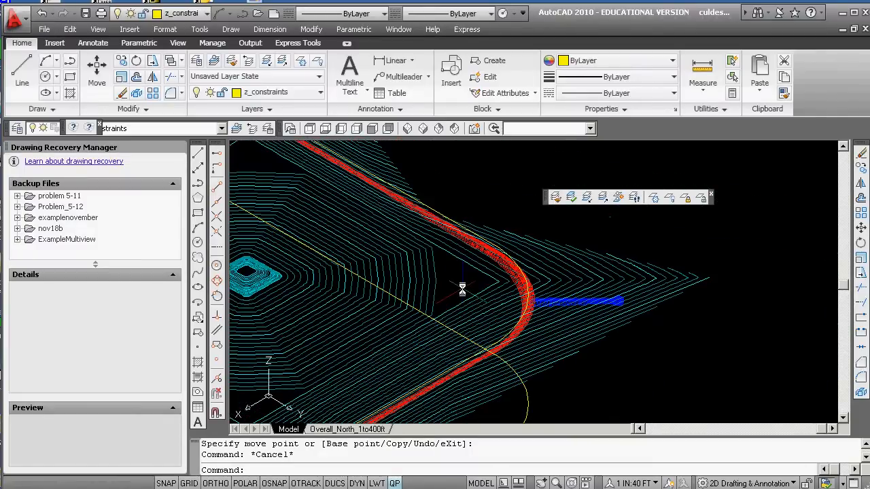
{"action": "scroll", "coordinate": [523, 305], "scroll_direction": "up", "scroll_amount": 4}
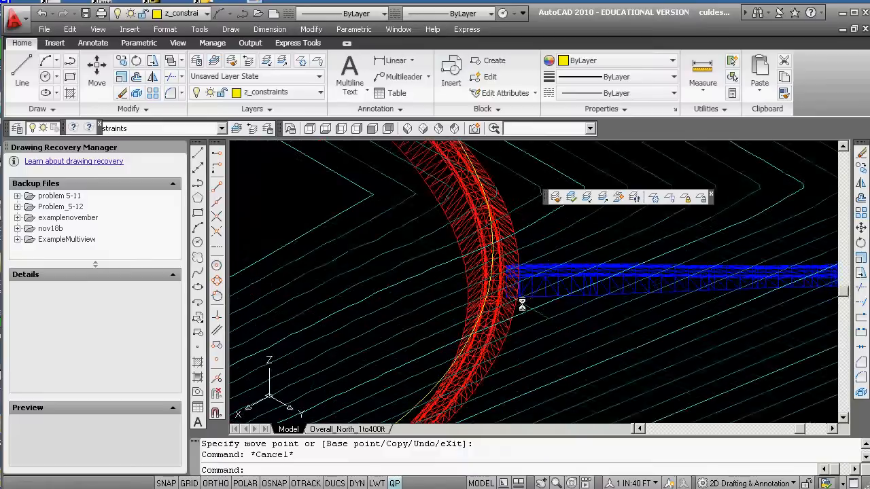
{"action": "type", "text": "copy"}
{"action": "key", "text": "Return"}
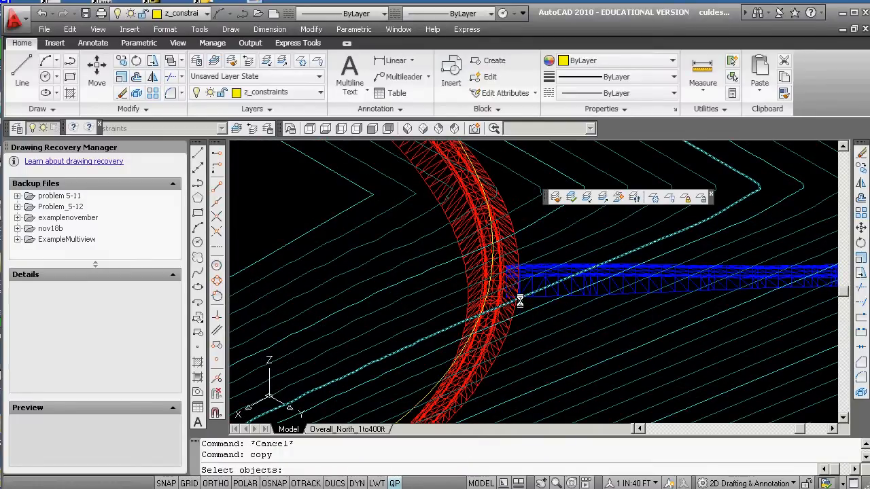
{"action": "left_click", "coordinate": [495, 250]}
{"action": "key", "text": "Return"}
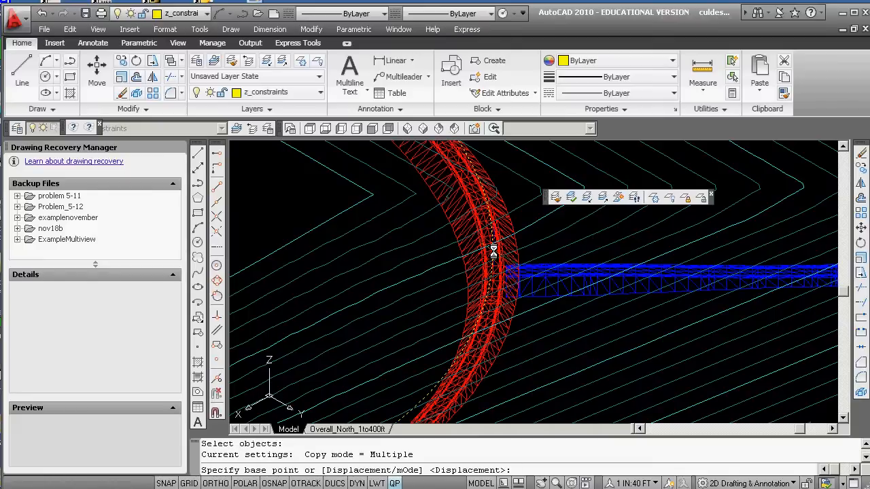
{"action": "left_click", "coordinate": [494, 251]}
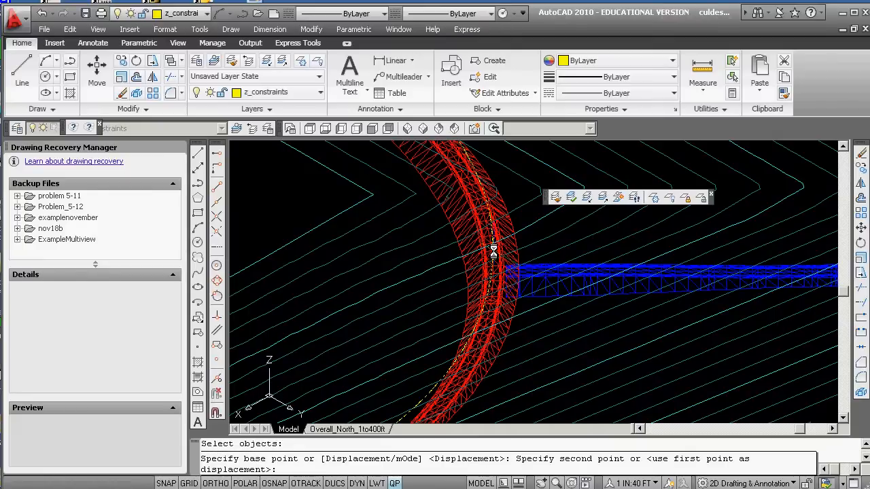
{"action": "key", "text": "F8"}
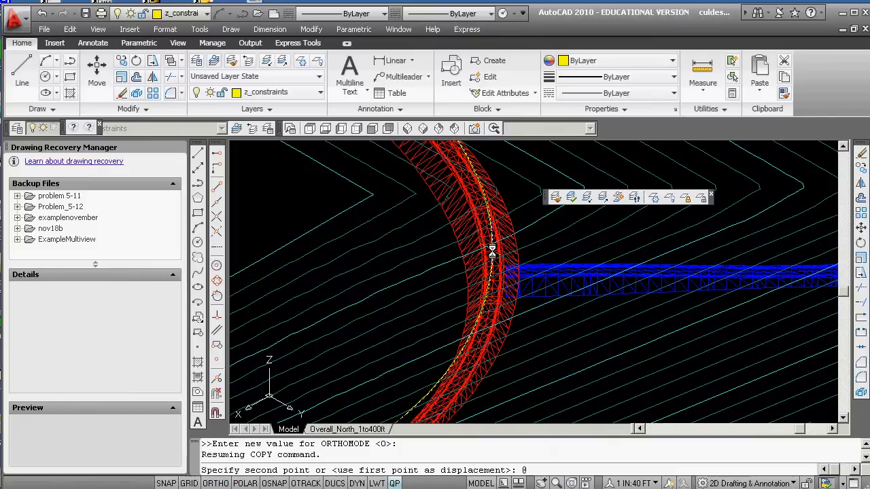
{"action": "type", "text": "@0,20,0"}
{"action": "key", "text": "Return"}
{"action": "key", "text": "Escape"}
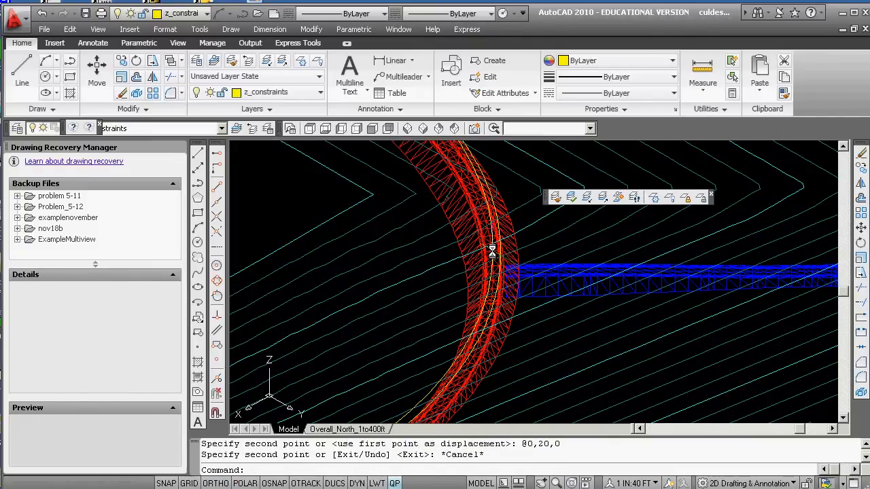
Move the newly copied yellow polyline by its far endpoint with grip move, using the displacement @2,0,0
{"action": "scroll", "coordinate": [492, 251], "scroll_direction": "down", "scroll_amount": 5}
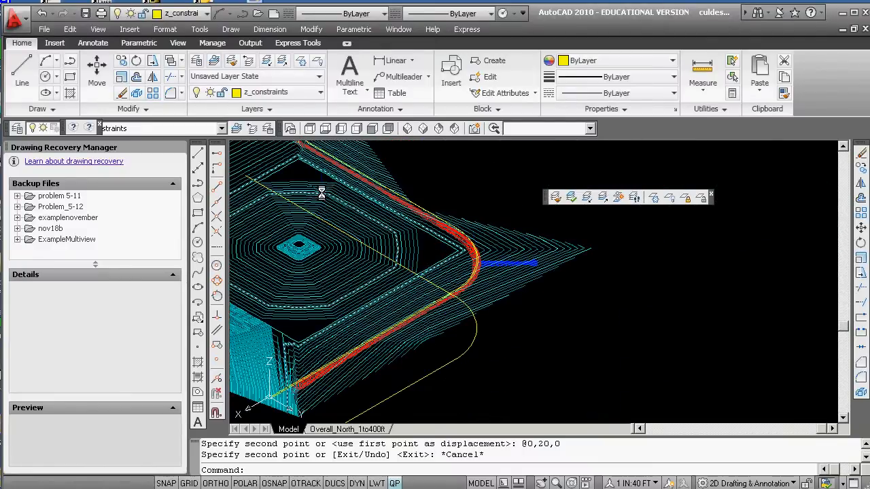
{"action": "scroll", "coordinate": [362, 267], "scroll_direction": "up", "scroll_amount": 8}
{"action": "scroll", "coordinate": [328, 278], "scroll_direction": "down", "scroll_amount": 5}
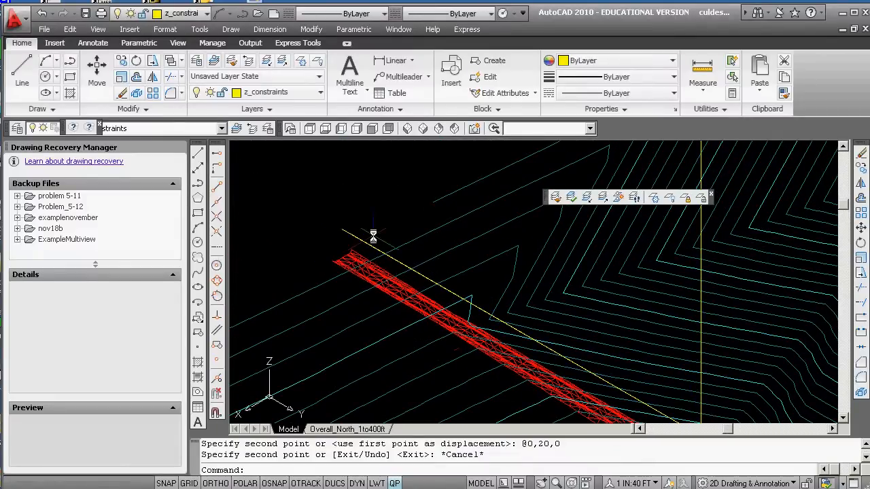
{"action": "scroll", "coordinate": [363, 239], "scroll_direction": "up", "scroll_amount": 3}
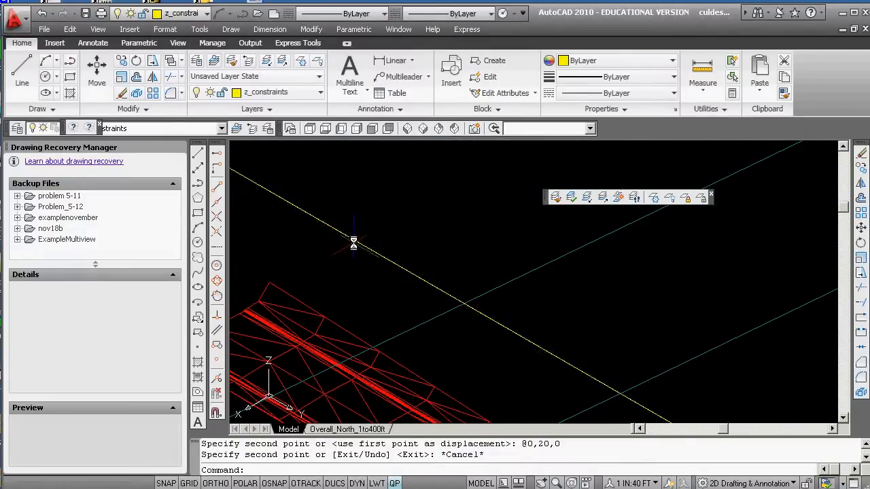
{"action": "scroll", "coordinate": [354, 237], "scroll_direction": "down", "scroll_amount": 2}
{"action": "scroll", "coordinate": [299, 187], "scroll_direction": "up", "scroll_amount": 3}
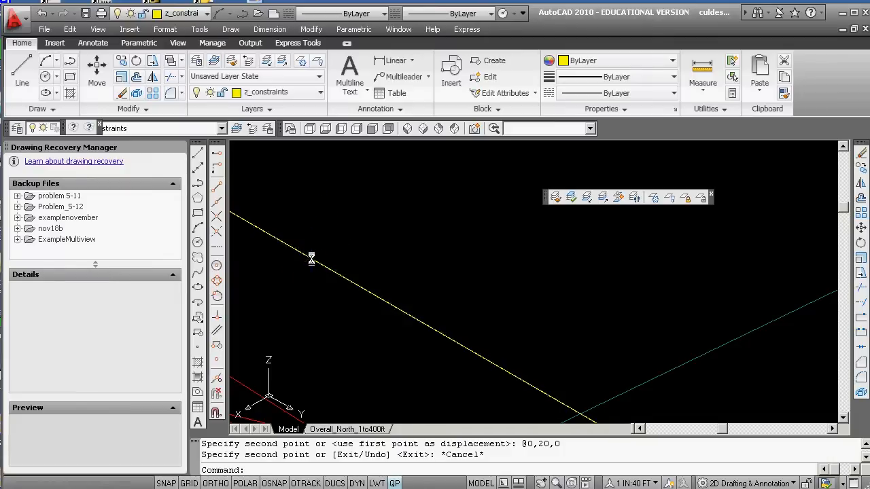
{"action": "left_click", "coordinate": [311, 258]}
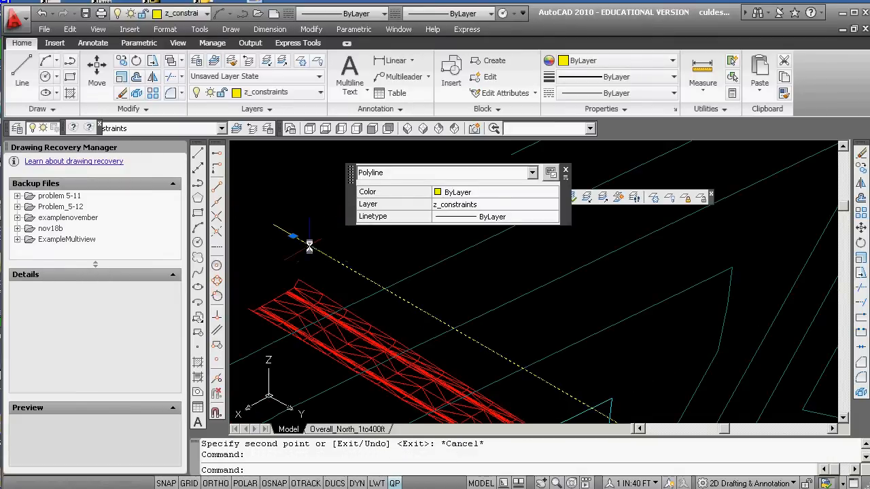
{"action": "left_click", "coordinate": [294, 235]}
{"action": "key", "text": "space"}
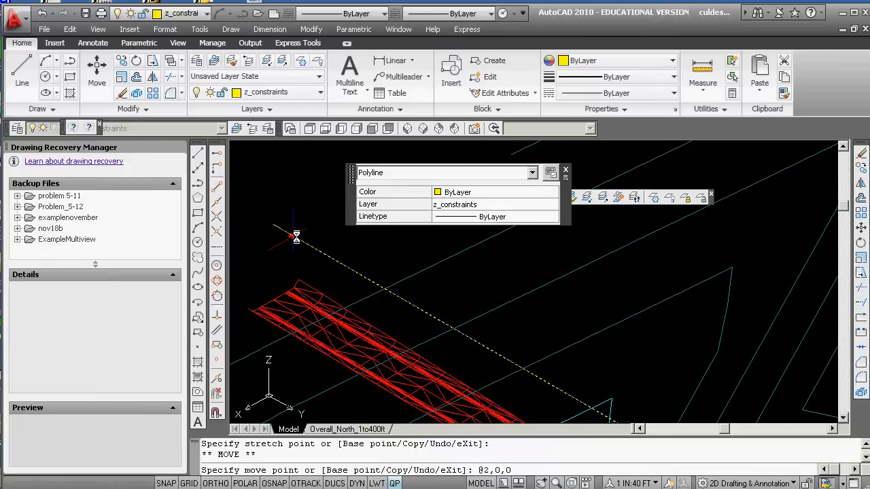
{"action": "key", "text": "Return"}
{"action": "key", "text": "Escape"}
Start a motion path animation with ANIPATH, linking the camera to the raised centerline as Path1 and the target to its shifted copy as Path2
{"action": "key", "text": "space"}
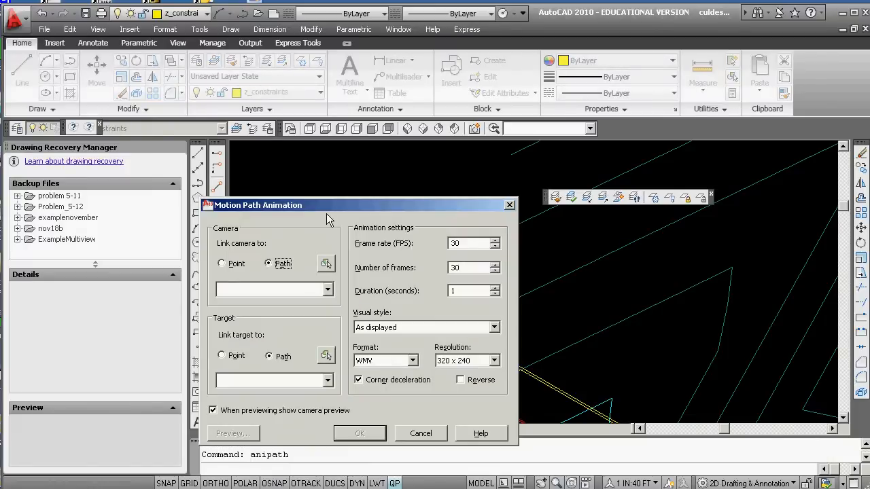
{"action": "left_click", "coordinate": [326, 265]}
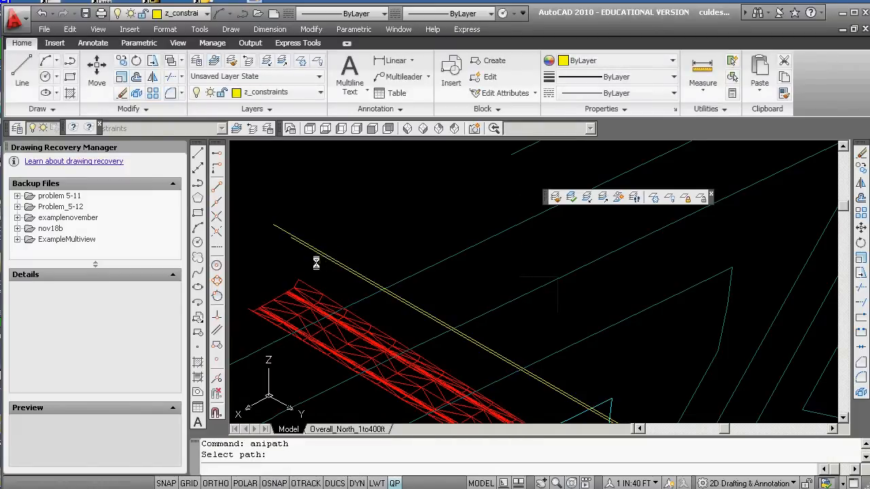
{"action": "left_click", "coordinate": [275, 226]}
{"action": "left_click", "coordinate": [334, 341]}
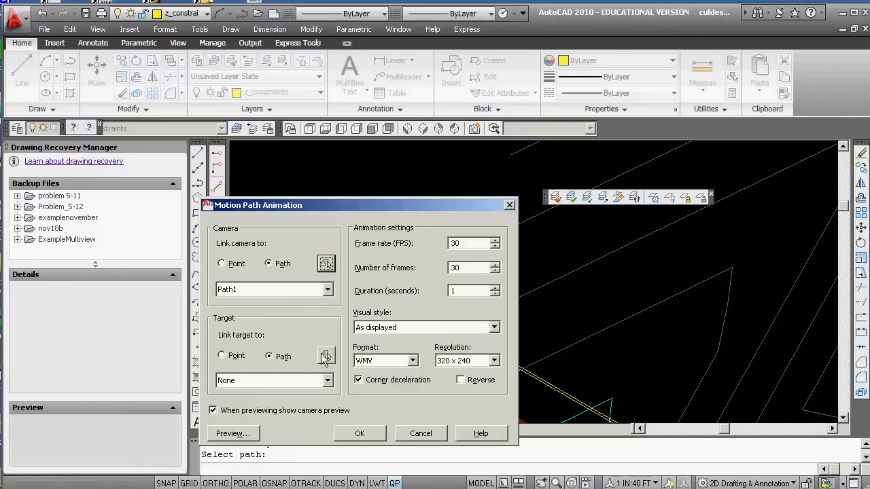
{"action": "left_click", "coordinate": [326, 356]}
{"action": "left_click", "coordinate": [299, 243]}
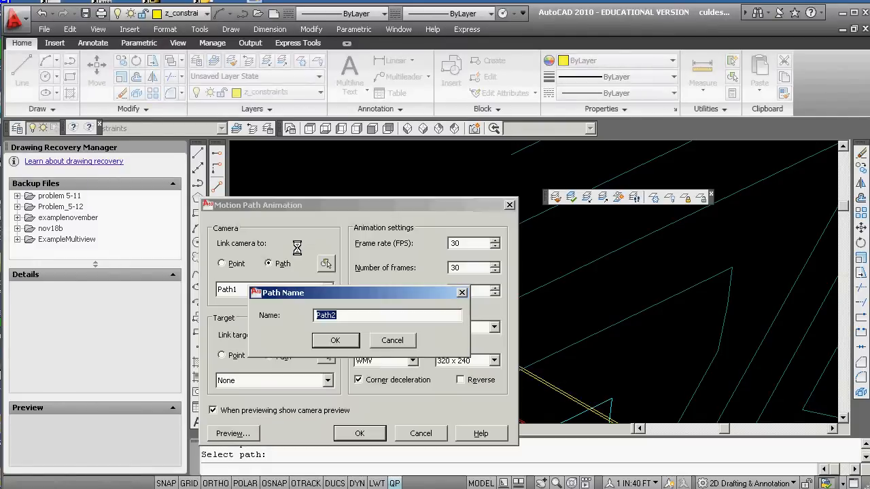
{"action": "left_click", "coordinate": [334, 341]}
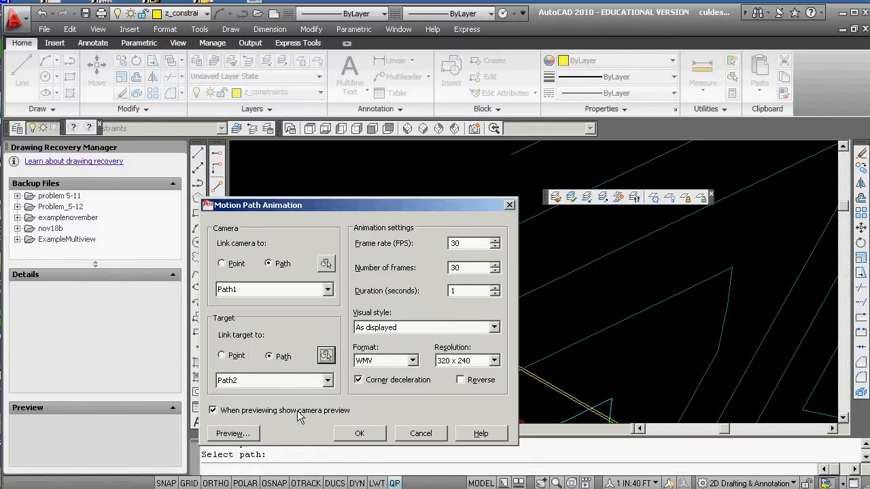
Preview the motion path animation, close the preview, and set the animation's visual style to Realistic
{"action": "left_click", "coordinate": [231, 433]}
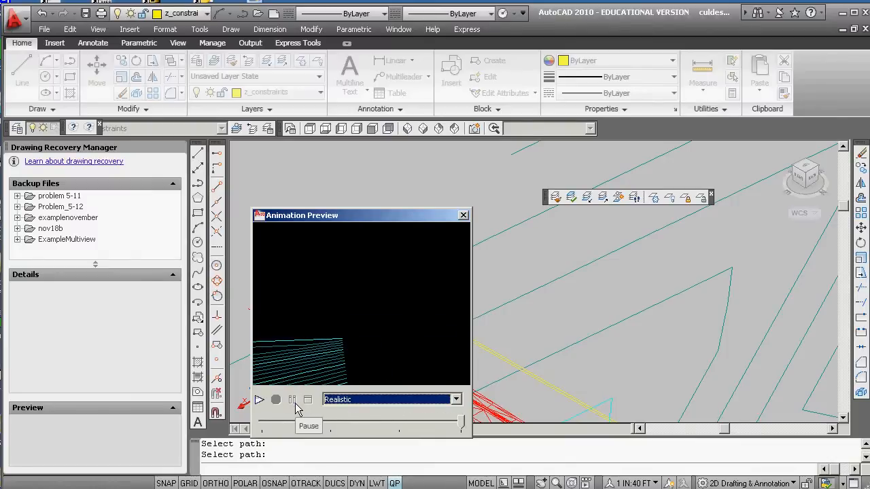
{"action": "left_click", "coordinate": [464, 216]}
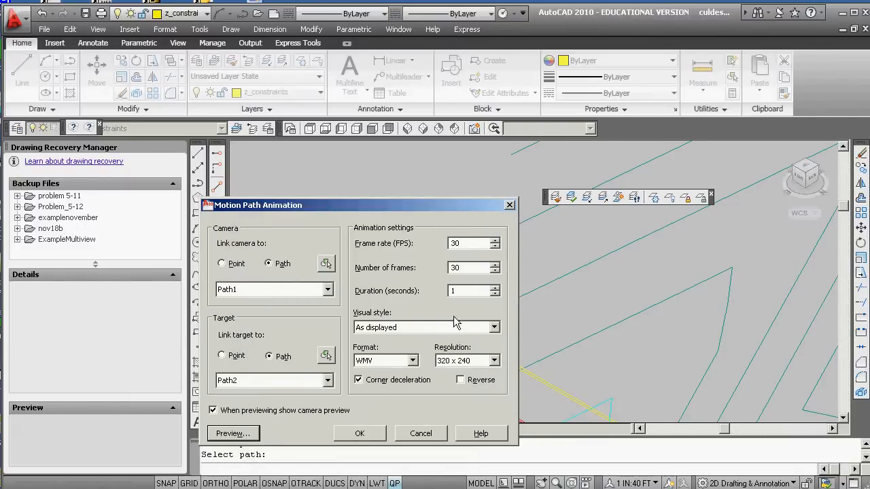
{"action": "left_click", "coordinate": [494, 328]}
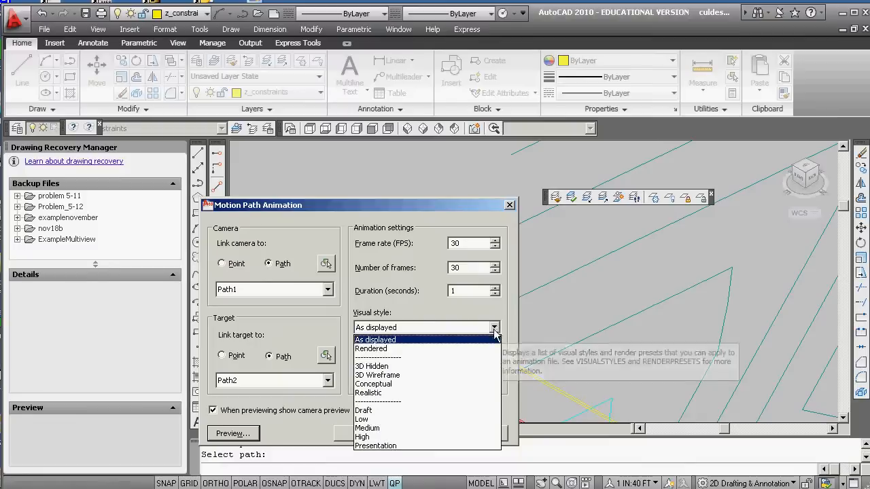
{"action": "left_click", "coordinate": [381, 392]}
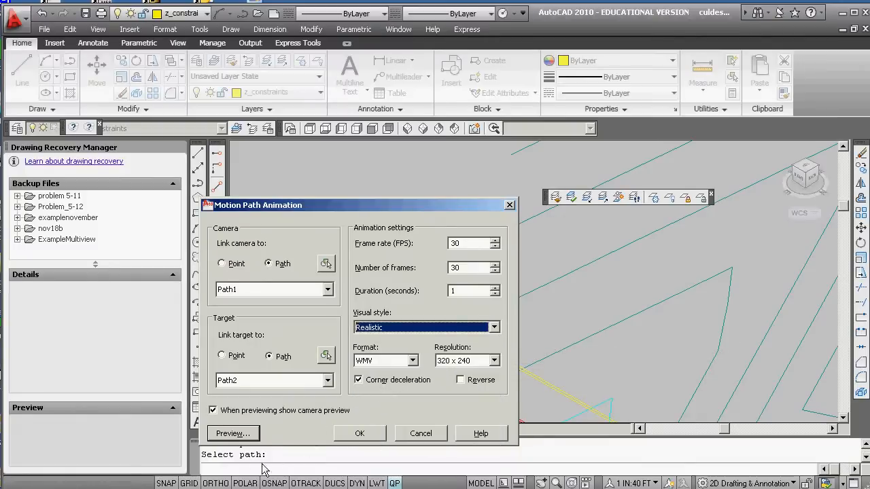
Preview the animation in the Realistic style, close the preview, and set the output format to MOV
{"action": "left_click", "coordinate": [237, 437]}
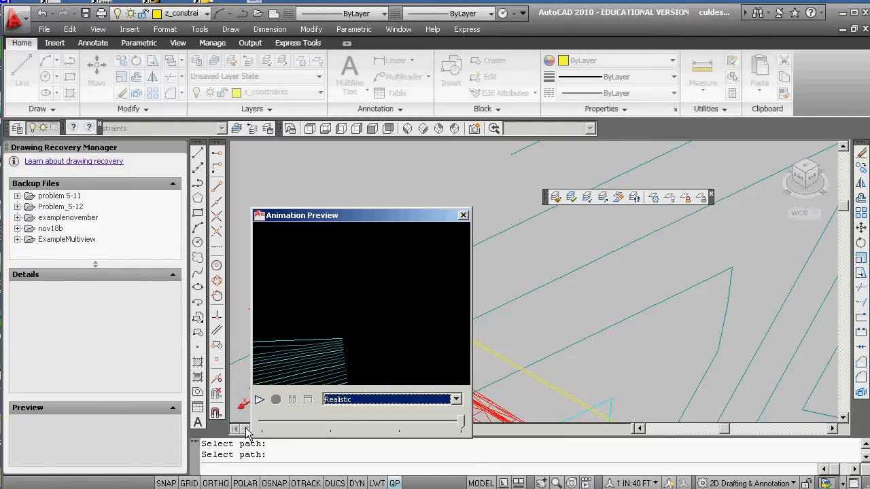
{"action": "left_click", "coordinate": [463, 215]}
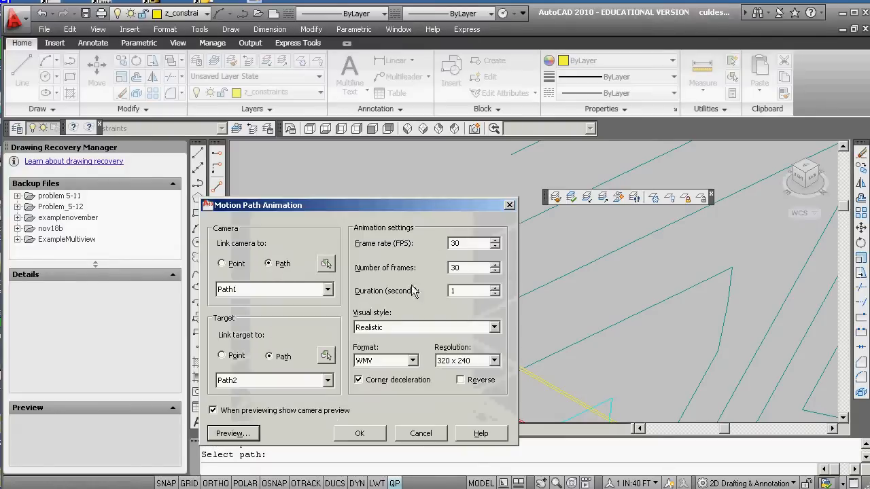
{"action": "left_click", "coordinate": [412, 361]}
{"action": "left_click", "coordinate": [368, 381]}
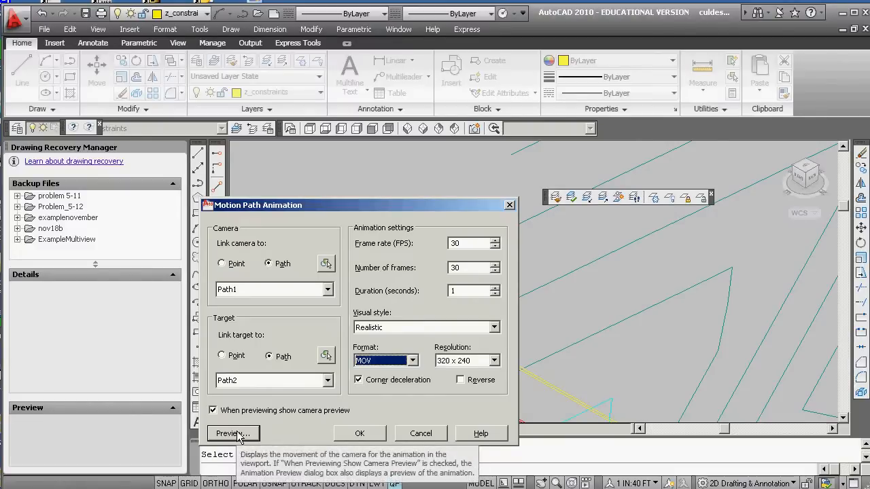
Set the motion path animation's resolution to 640 x 480 and accept the animation settings
{"action": "left_click", "coordinate": [494, 361]}
{"action": "left_click", "coordinate": [467, 392]}
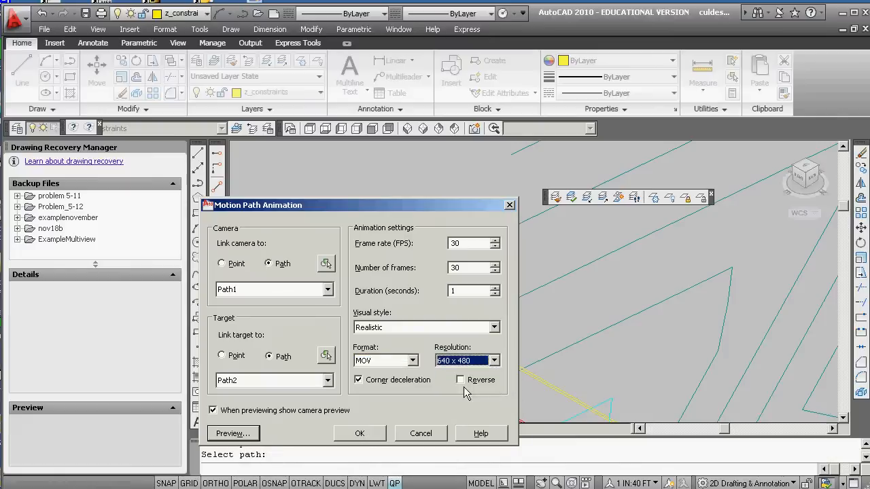
{"action": "left_click", "coordinate": [360, 435]}
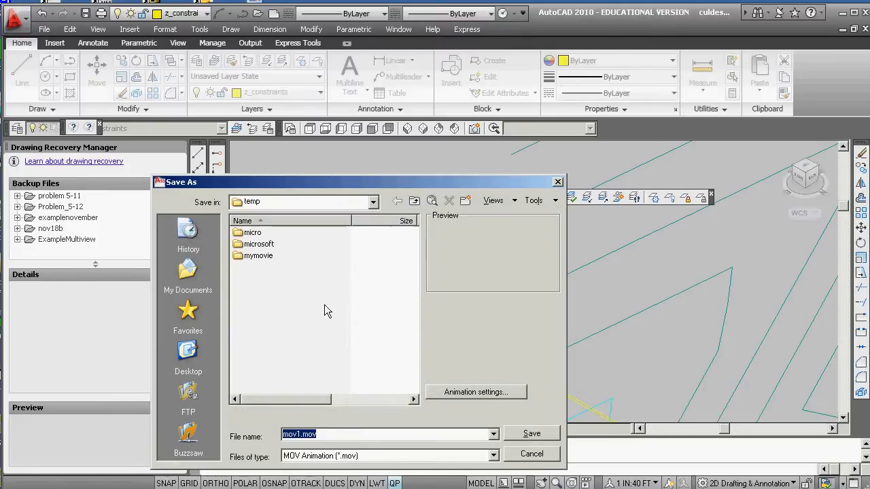
Save the animation as a MOV file in the mymovie folder inside temp
{"action": "left_click", "coordinate": [257, 256]}
{"action": "double_click", "coordinate": [252, 256]}
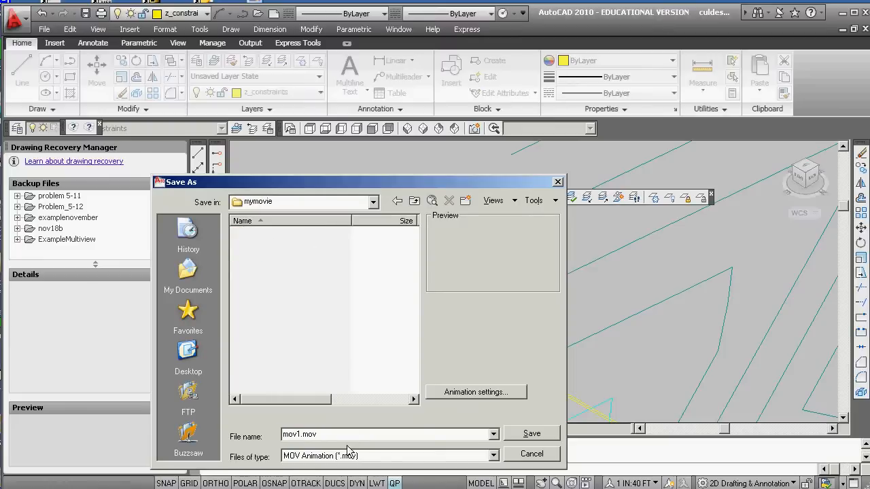
{"action": "double_click", "coordinate": [298, 433]}
{"action": "key", "text": "Right"}
{"action": "key", "text": "Delete"}
{"action": "key", "text": "Delete"}
{"action": "left_click", "coordinate": [534, 437]}
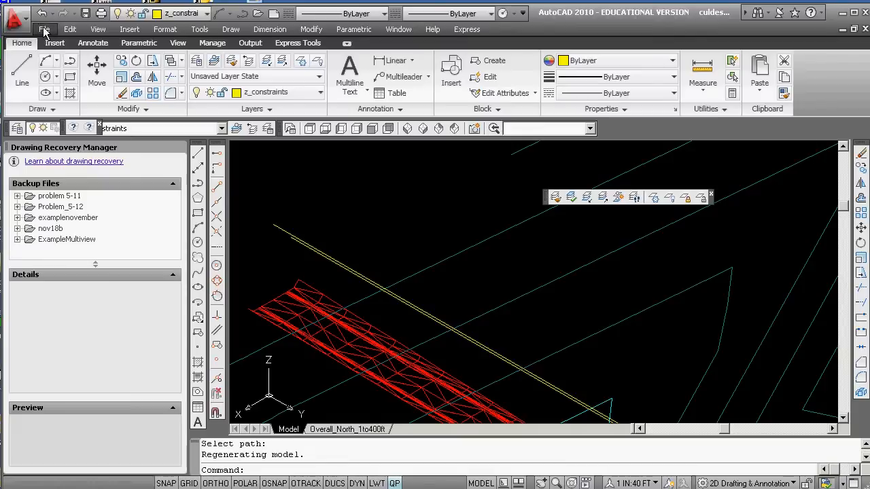
Save the drawing and resave it as culdesacvisualization.dwg in AutoCAD 2004/LT2004 format in the temp folder, replacing the existing file
{"action": "left_click", "coordinate": [385, 255]}
{"action": "left_click", "coordinate": [371, 248]}
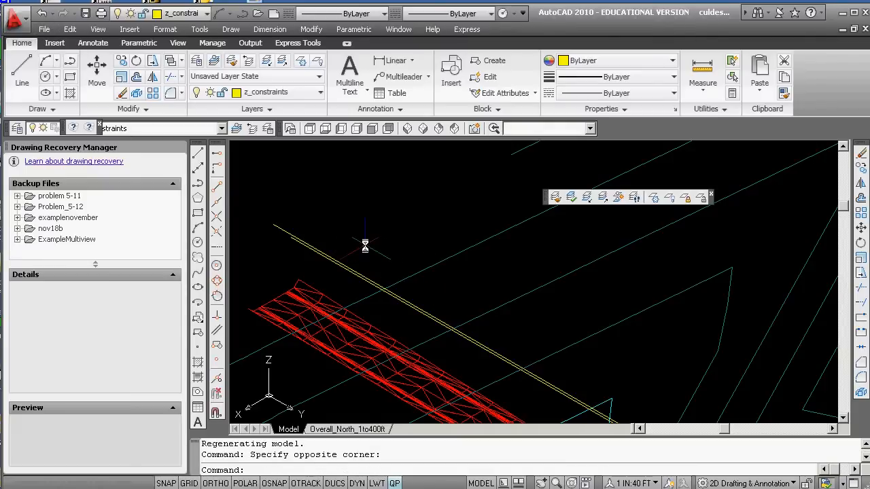
{"action": "left_click", "coordinate": [44, 29]}
{"action": "left_click", "coordinate": [59, 180]}
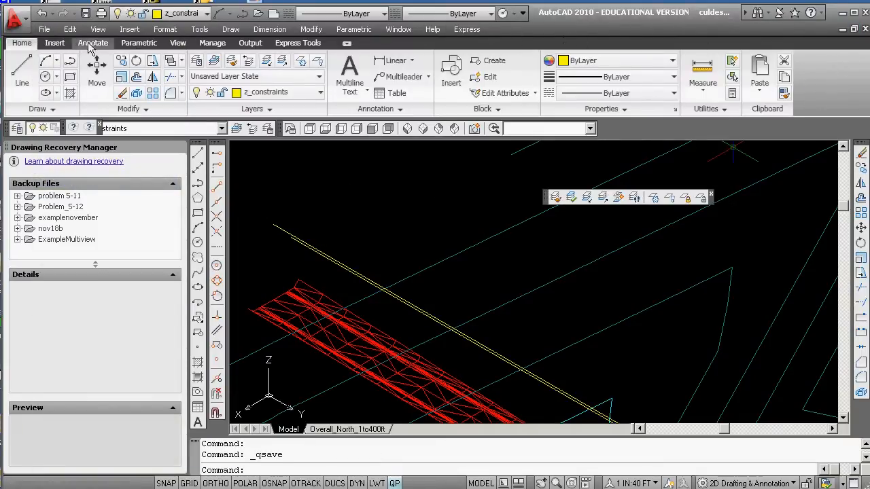
{"action": "left_click", "coordinate": [44, 29]}
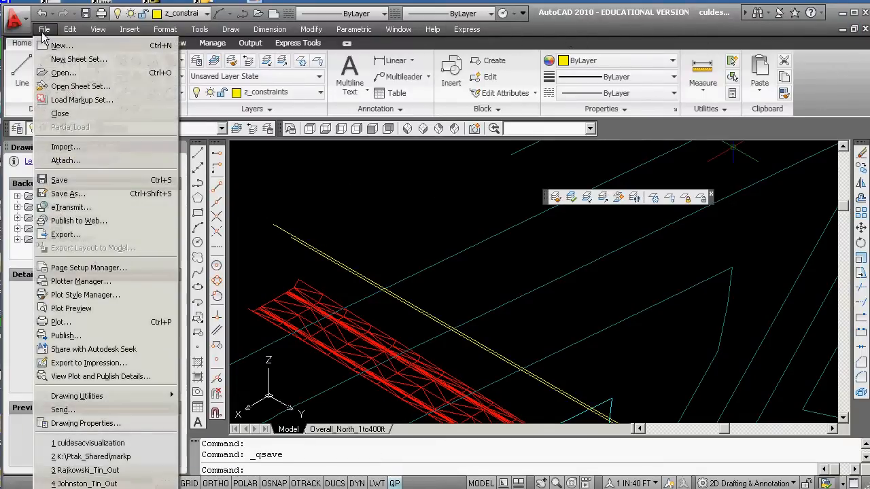
{"action": "left_click", "coordinate": [68, 195]}
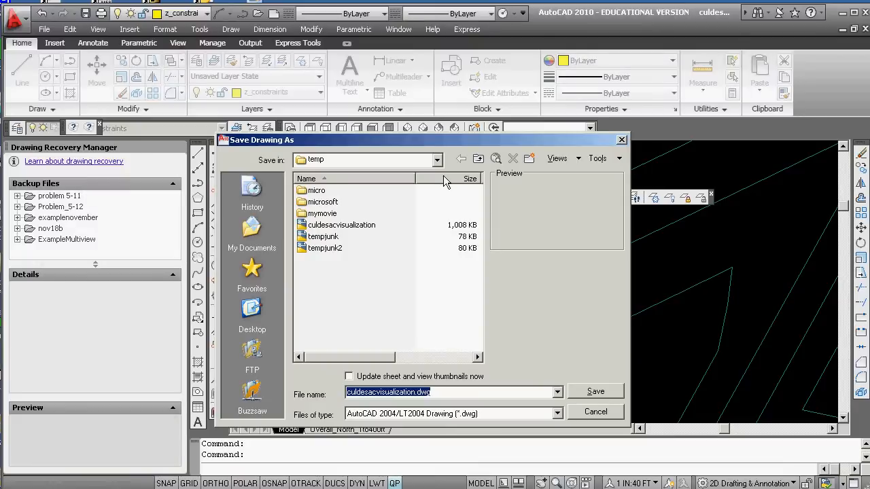
{"action": "left_click", "coordinate": [598, 393]}
{"action": "left_click", "coordinate": [373, 298]}
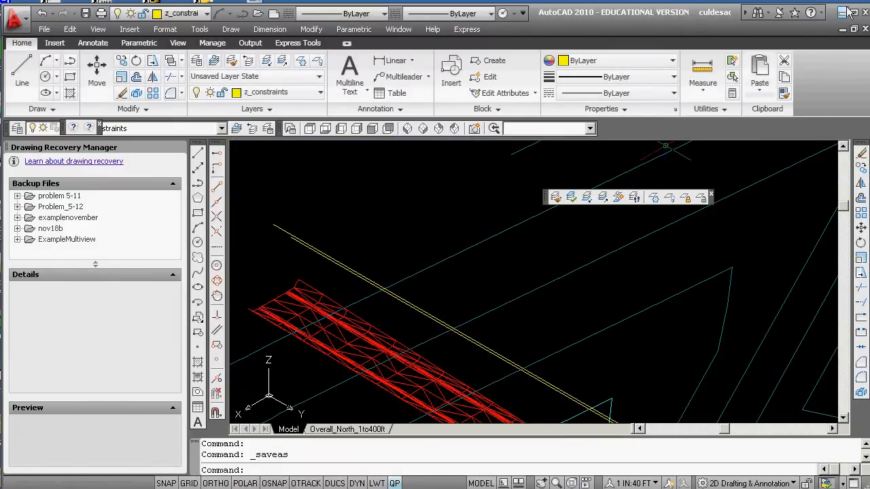
Leave AutoCAD for SketchUp and close the SketchyPhysics Inspector window
{"action": "left_click", "coordinate": [865, 13]}
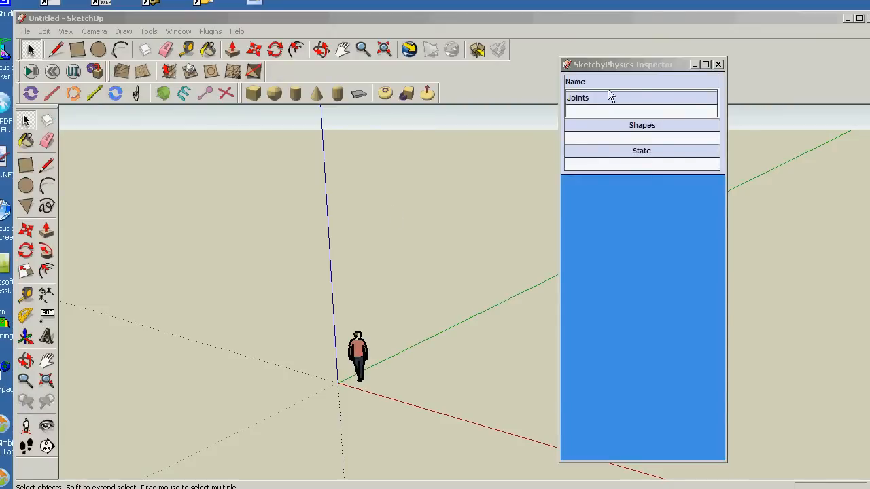
{"action": "left_click", "coordinate": [719, 64]}
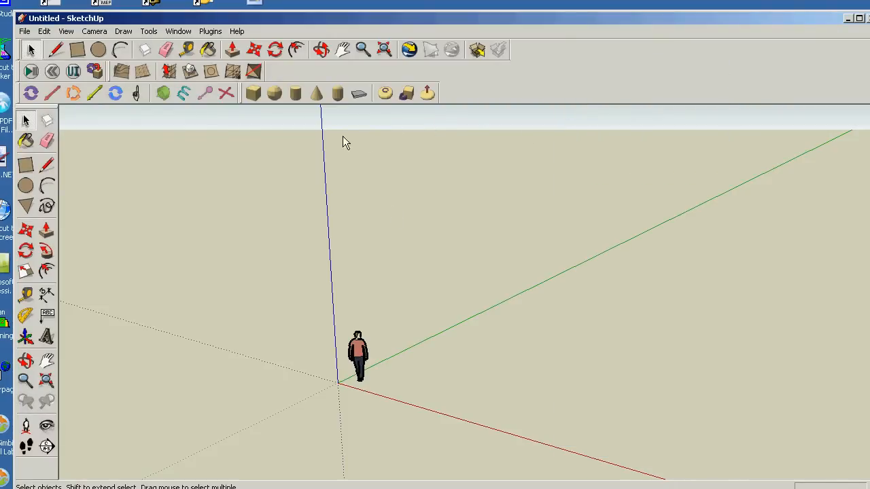
Set the model's length units to Decimal format in inches and close the model information
{"action": "left_click", "coordinate": [177, 32]}
{"action": "left_click", "coordinate": [180, 42]}
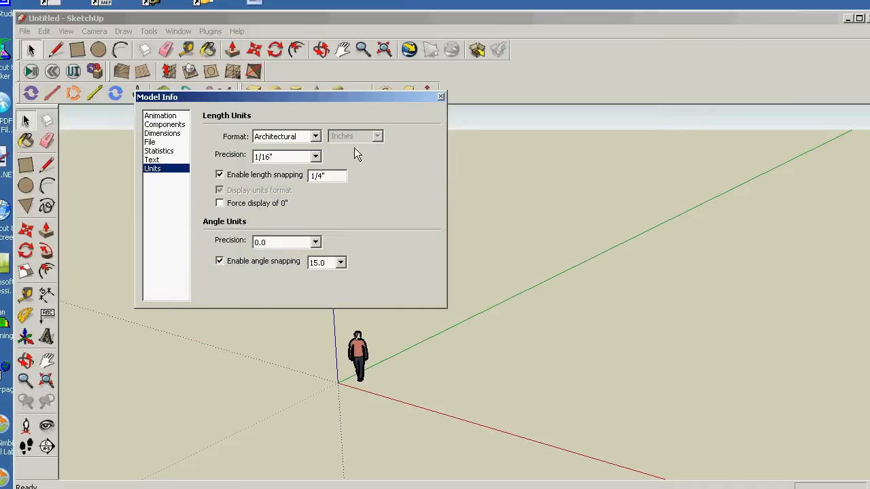
{"action": "left_click", "coordinate": [315, 135]}
{"action": "left_click", "coordinate": [278, 156]}
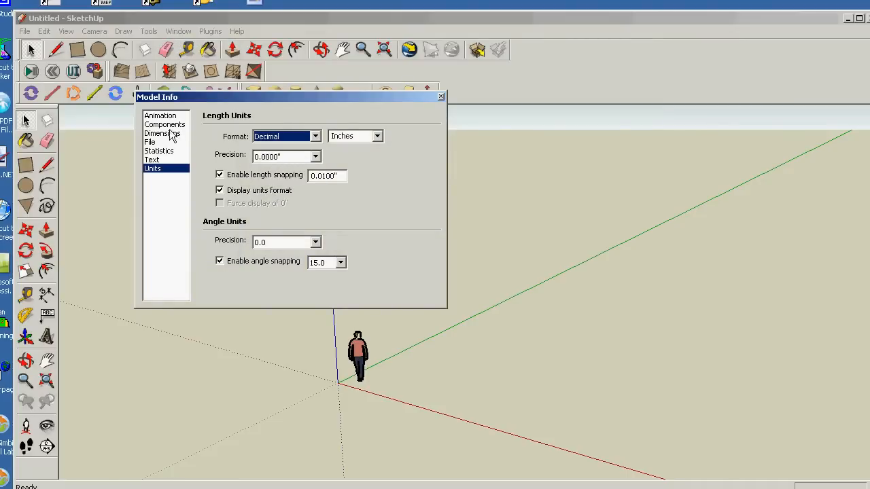
{"action": "left_click", "coordinate": [440, 97]}
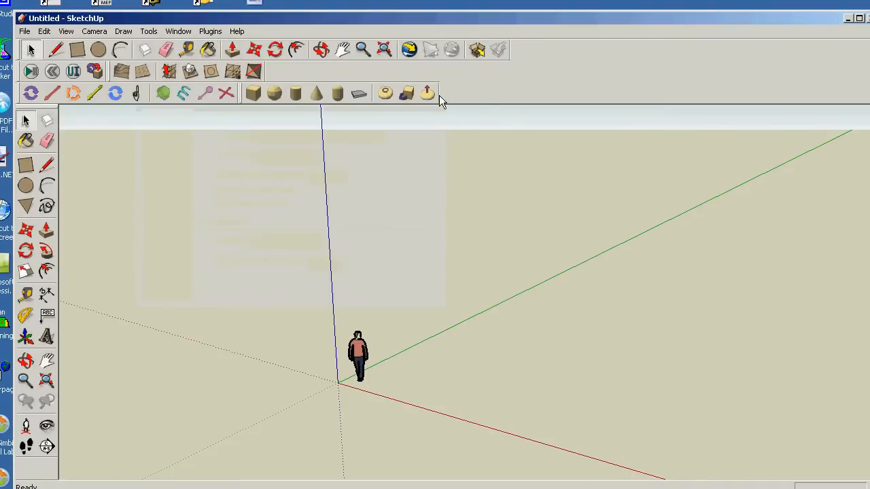
Delete the default human figure beside the origin
{"action": "left_click", "coordinate": [357, 350]}
{"action": "right_click", "coordinate": [358, 336]}
{"action": "left_click", "coordinate": [379, 68]}
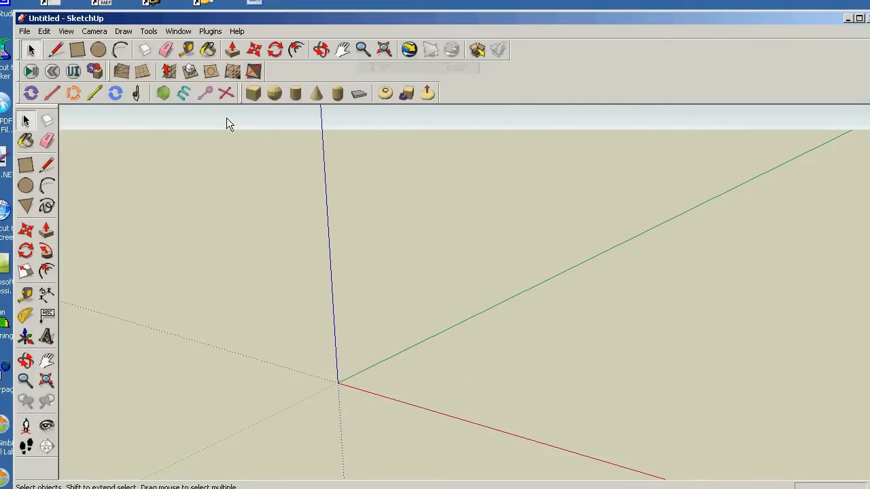
Import the culdesacvisualization CAD drawing from the temp folder and dismiss the import results
{"action": "left_click", "coordinate": [25, 31]}
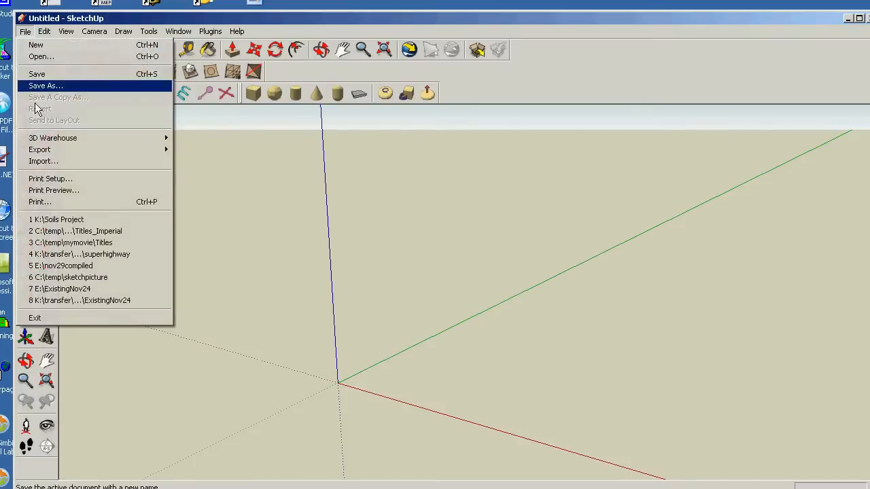
{"action": "left_click", "coordinate": [51, 163]}
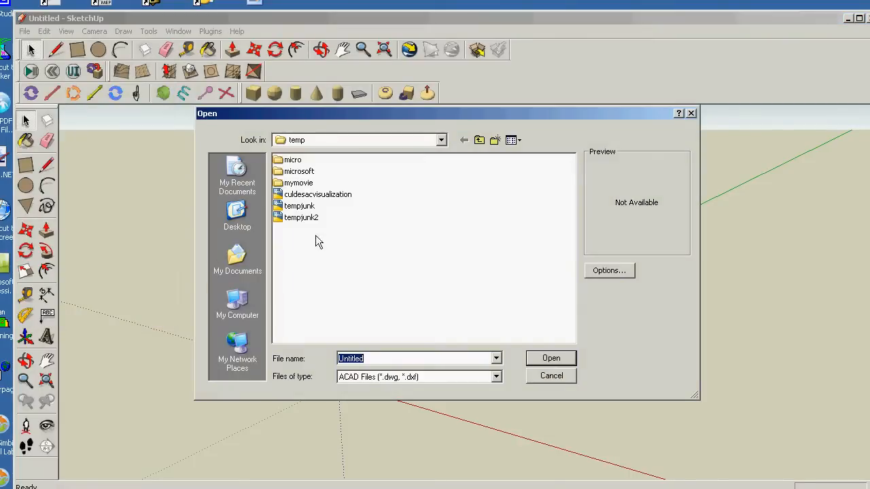
{"action": "left_click", "coordinate": [330, 197]}
{"action": "left_click", "coordinate": [547, 358]}
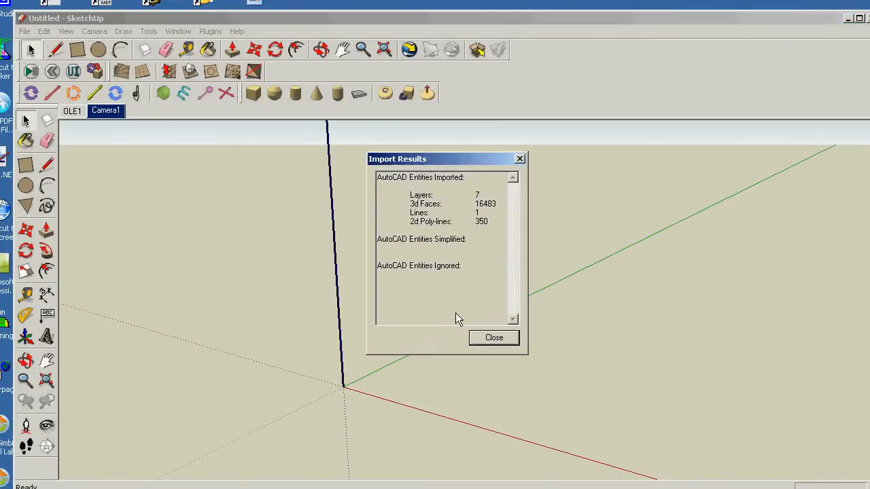
{"action": "left_click", "coordinate": [494, 338]}
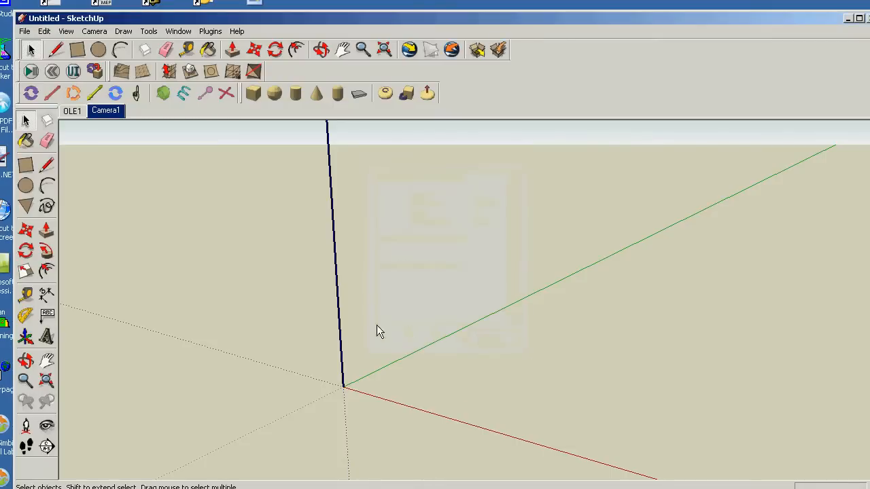
Zoom to the imported model's extents and orbit around it to examine the terrain contours and road corridor
{"action": "left_click", "coordinate": [25, 361]}
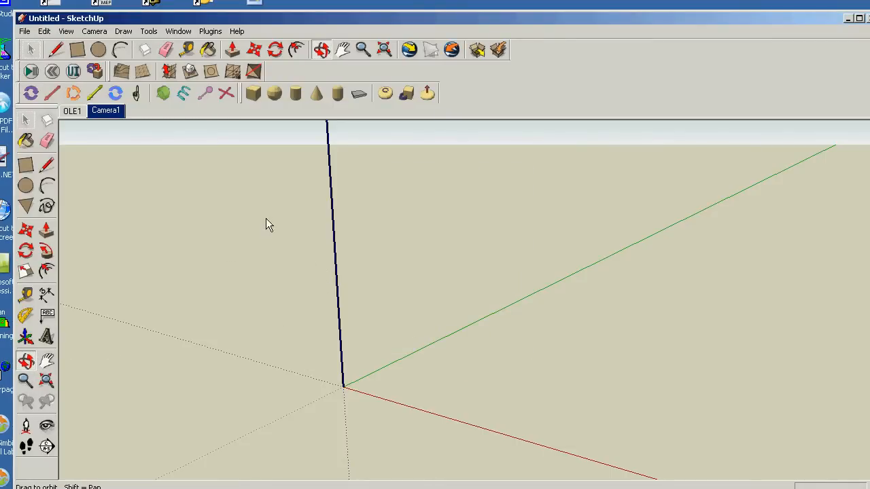
{"action": "left_click_drag", "start_coordinate": [60, 129], "coordinate": [27, 123]}
{"action": "left_click", "coordinate": [26, 121]}
{"action": "left_click", "coordinate": [45, 378]}
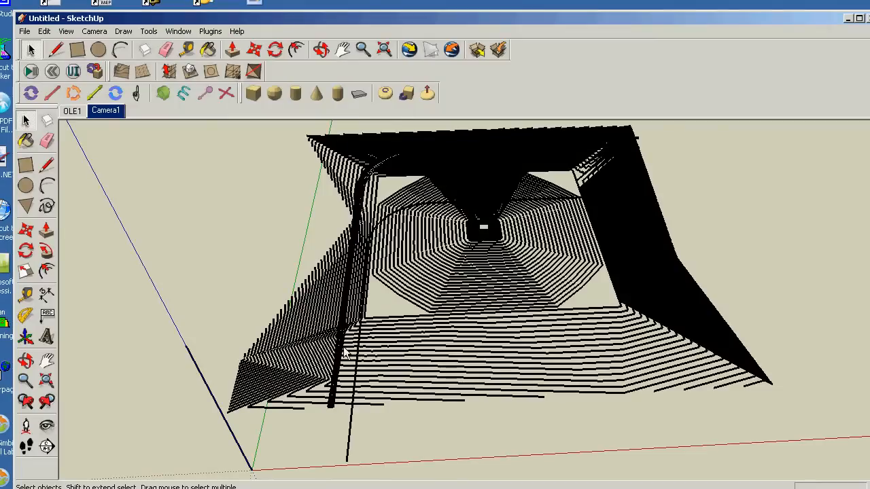
{"action": "left_click", "coordinate": [26, 361]}
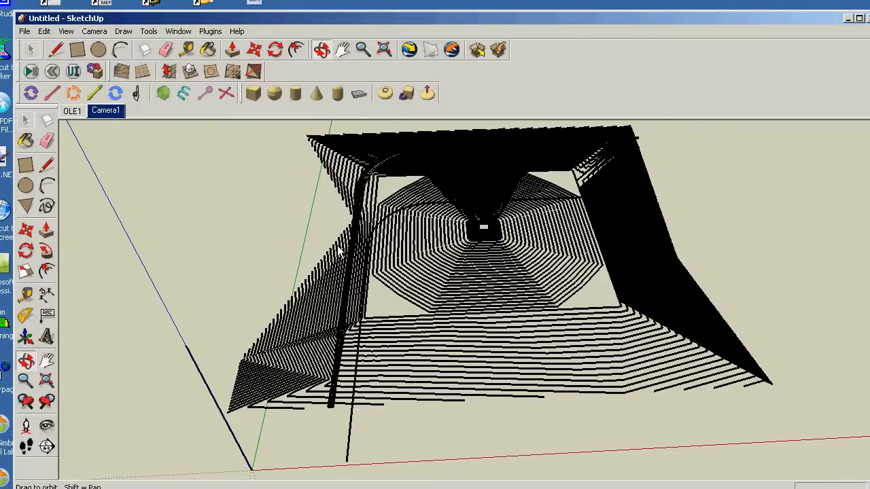
{"action": "left_click_drag", "start_coordinate": [343, 248], "coordinate": [341, 249]}
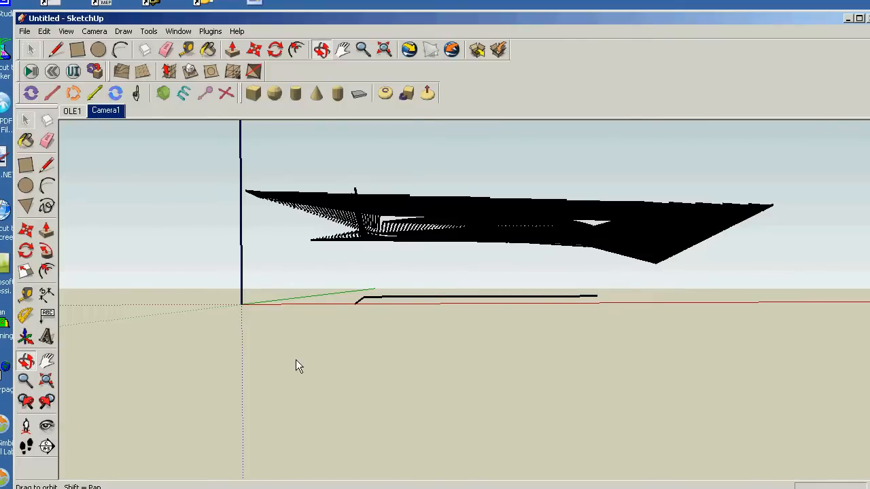
{"action": "left_click_drag", "start_coordinate": [296, 367], "coordinate": [296, 367]}
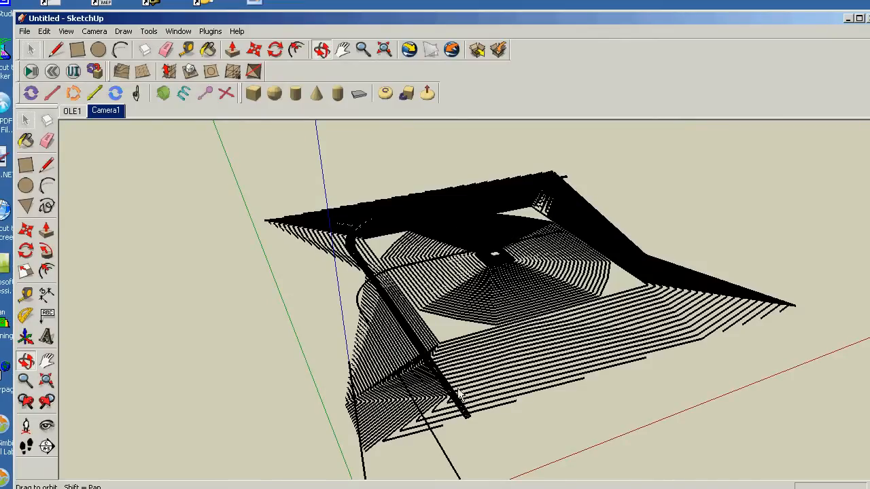
Position the camera at the near end of the road corridor, aimed along the road
{"action": "left_click", "coordinate": [25, 427]}
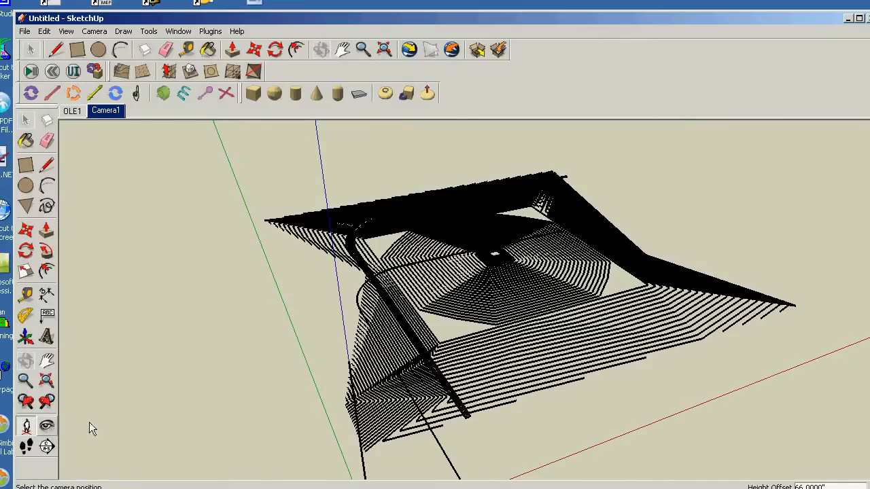
{"action": "left_click", "coordinate": [450, 391]}
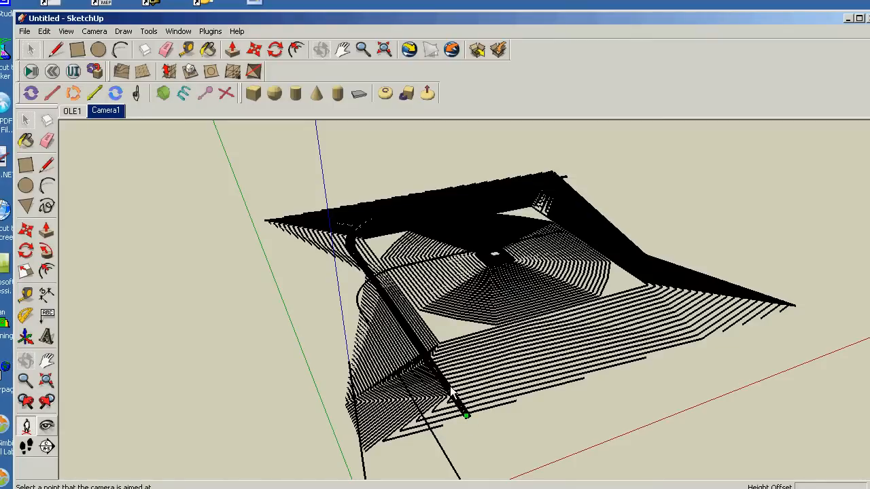
{"action": "left_click", "coordinate": [450, 390]}
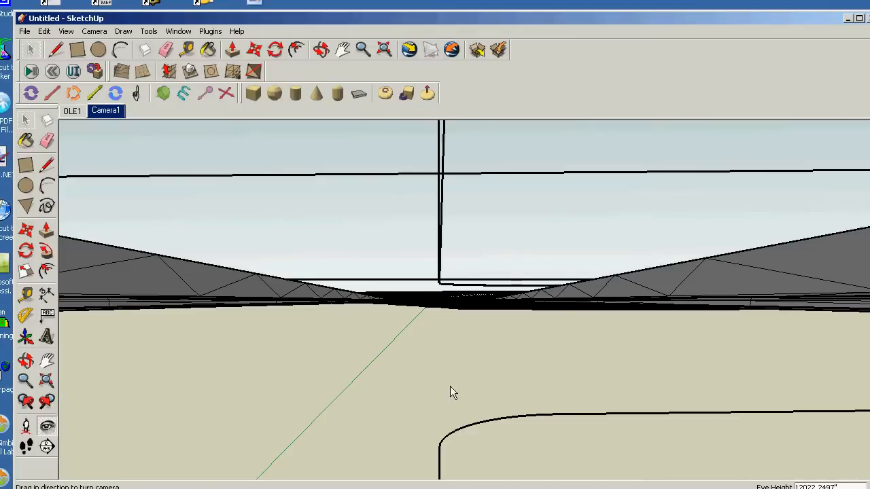
Try camera eye heights of 1250 and 15000 inches above the road's near end
{"action": "type", "text": "12"}
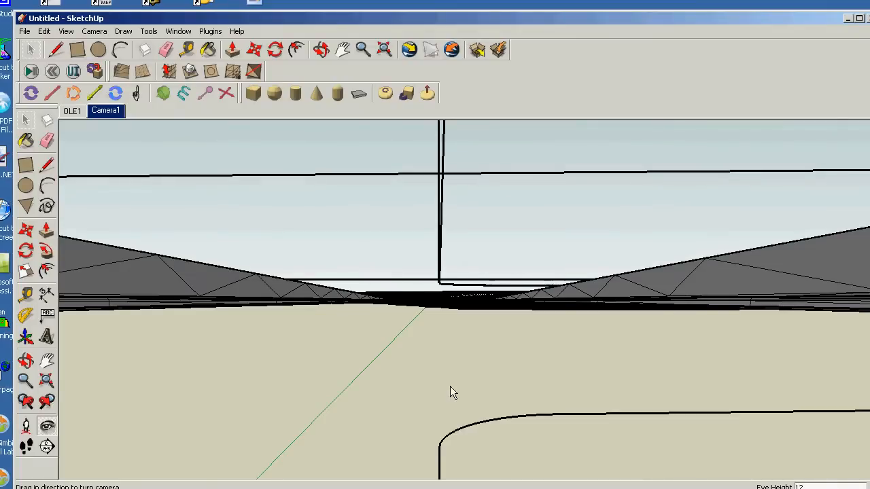
{"action": "type", "text": "000"}
{"action": "key", "text": "Return"}
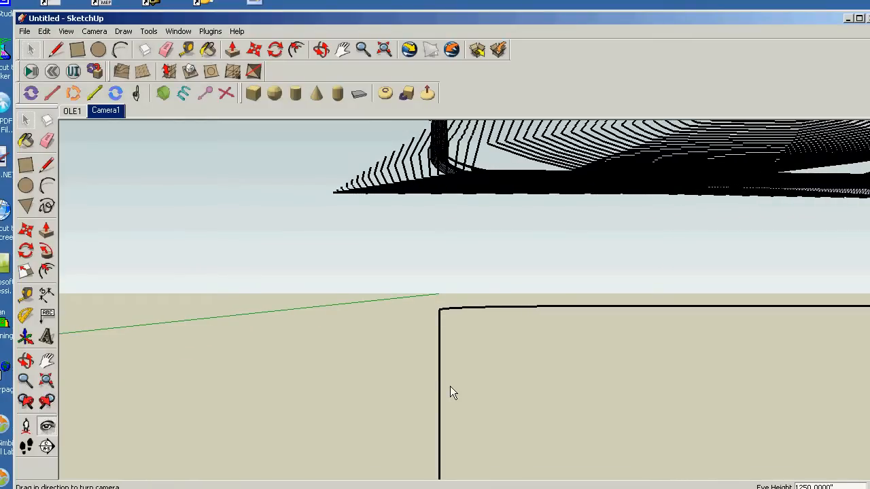
{"action": "type", "text": "15000"}
{"action": "key", "text": "Return"}
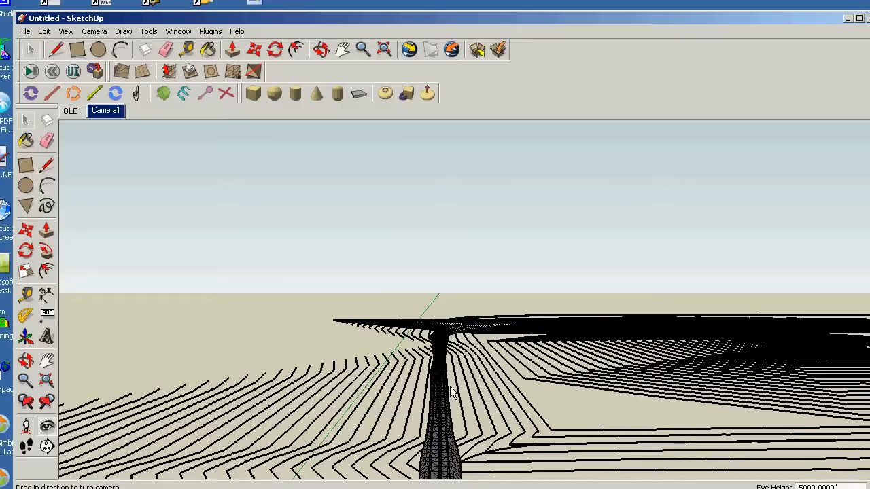
Lower the camera's eye height to 1200 feet and on to 1150 feet
{"action": "type", "text": "1200'"}
{"action": "key", "text": "Return"}
{"action": "type", "text": "1"}
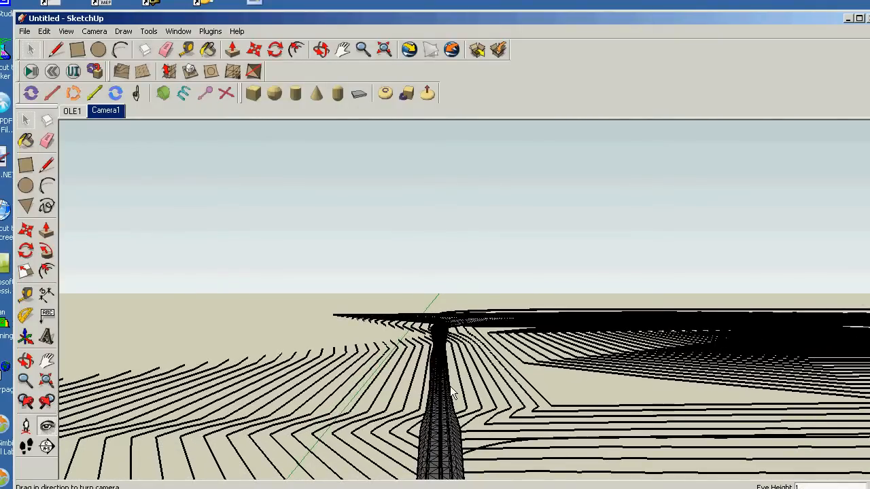
{"action": "type", "text": "100'"}
{"action": "key", "text": "Return"}
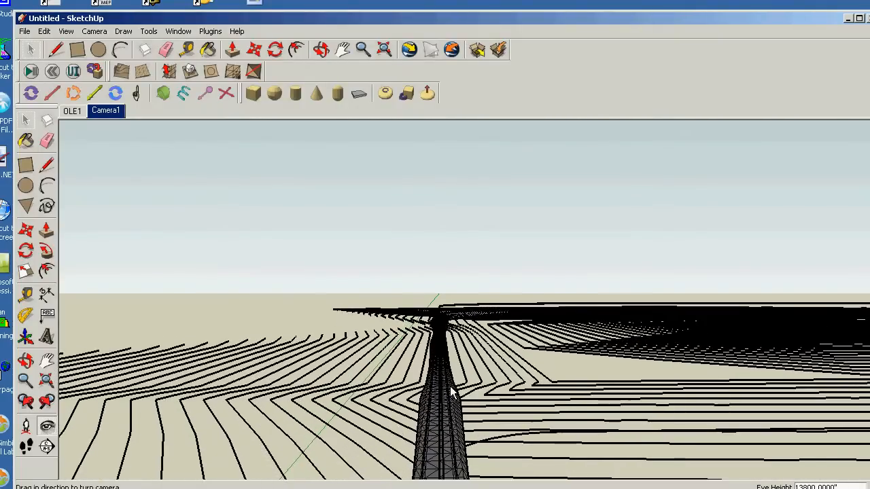
Lower the camera's eye height to 1050, 1040 and finally 1030 feet above the road's near end
{"action": "type", "text": "1050"}
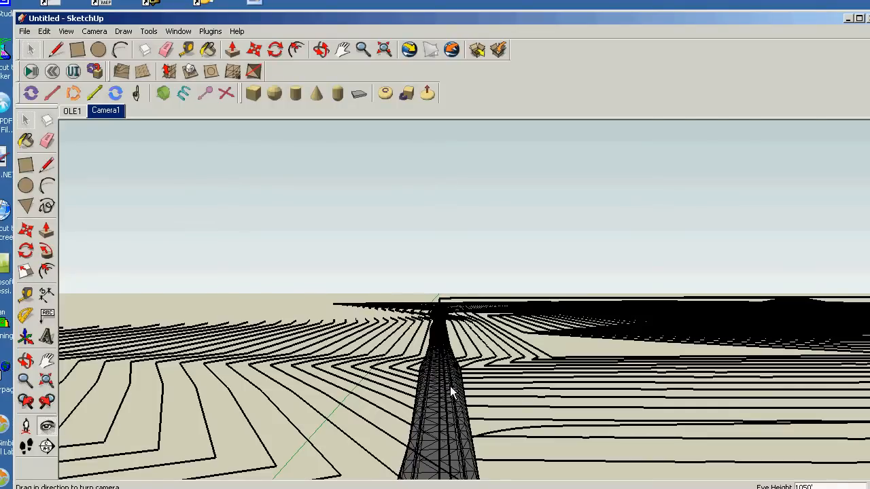
{"action": "type", "text": "'"}
{"action": "key", "text": "Return"}
{"action": "type", "text": "1040'"}
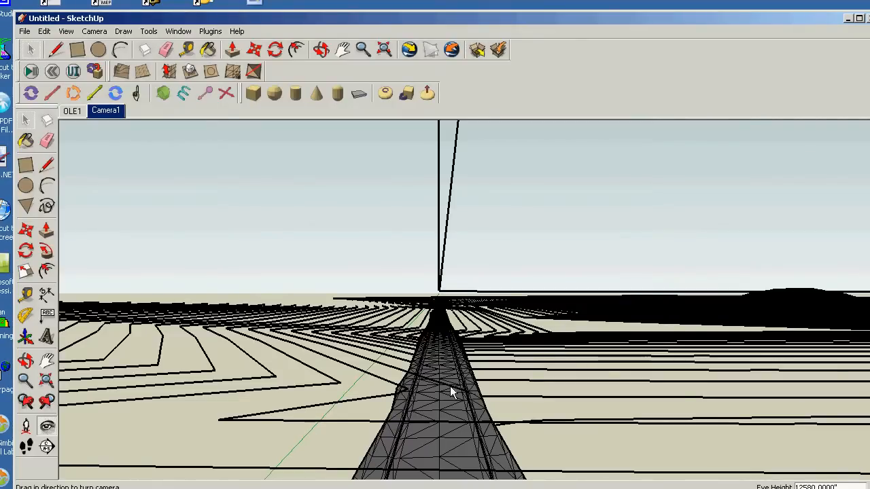
{"action": "key", "text": "Return"}
{"action": "type", "text": "1"}
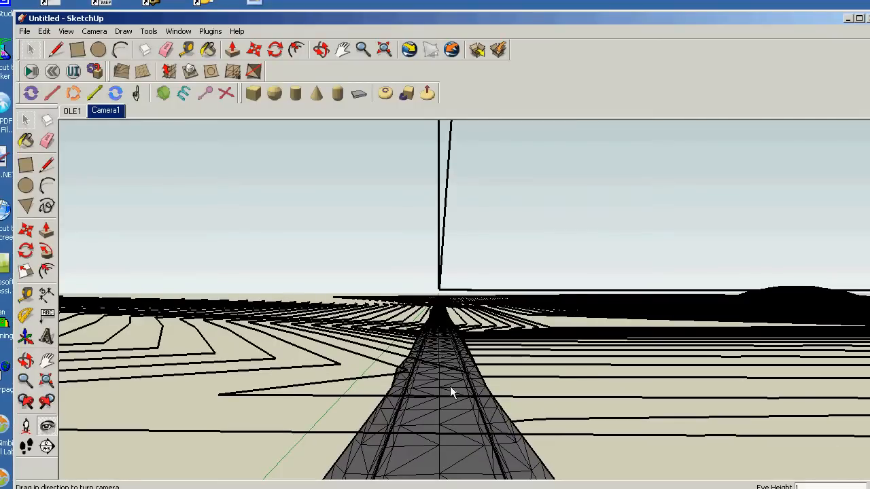
{"action": "type", "text": "030'"}
{"action": "key", "text": "Return"}
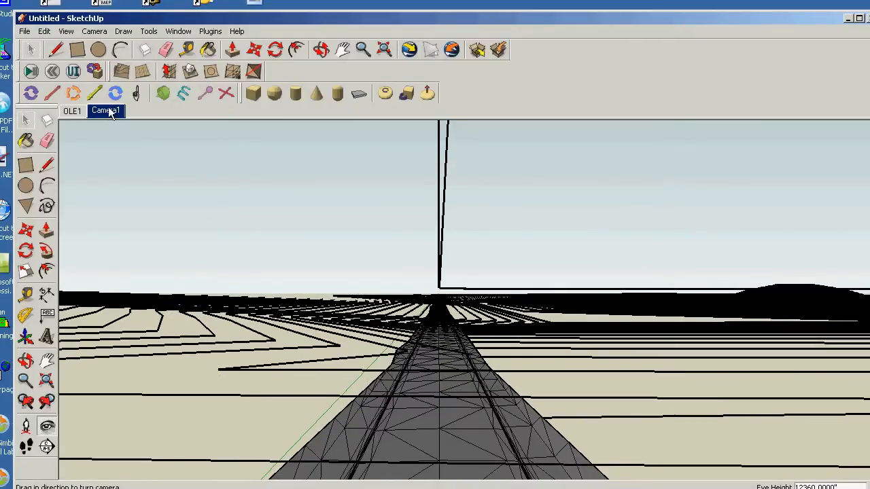
Save the current road view as a new scene and compare it with the OLE1 and Camera1 scenes
{"action": "left_click", "coordinate": [67, 32]}
{"action": "mouse_move", "coordinate": [115, 208]}
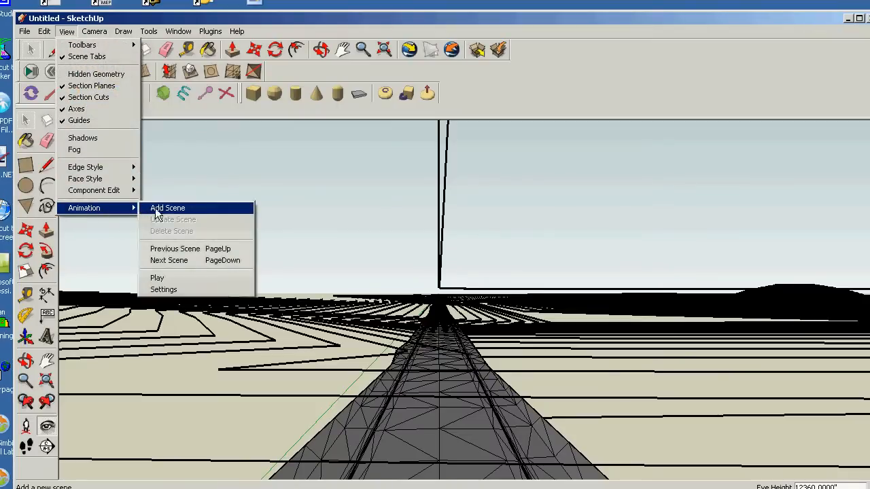
{"action": "left_click", "coordinate": [166, 208]}
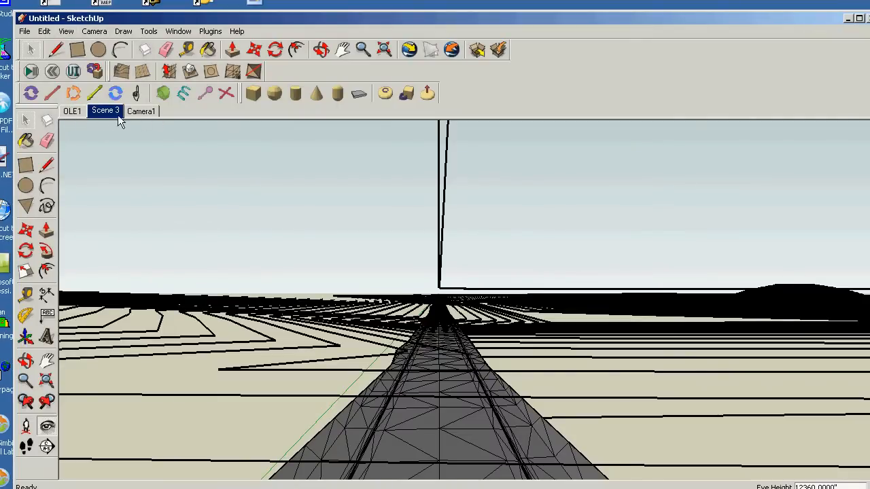
{"action": "left_click", "coordinate": [83, 112]}
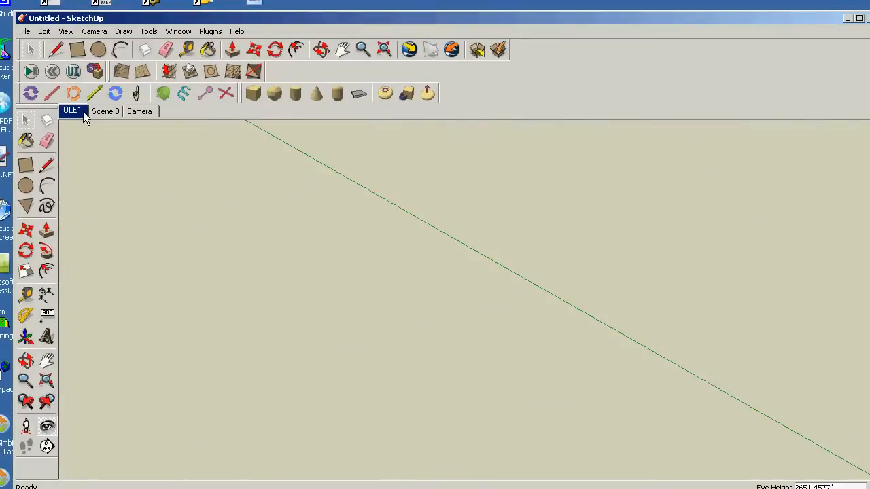
{"action": "left_click", "coordinate": [106, 112]}
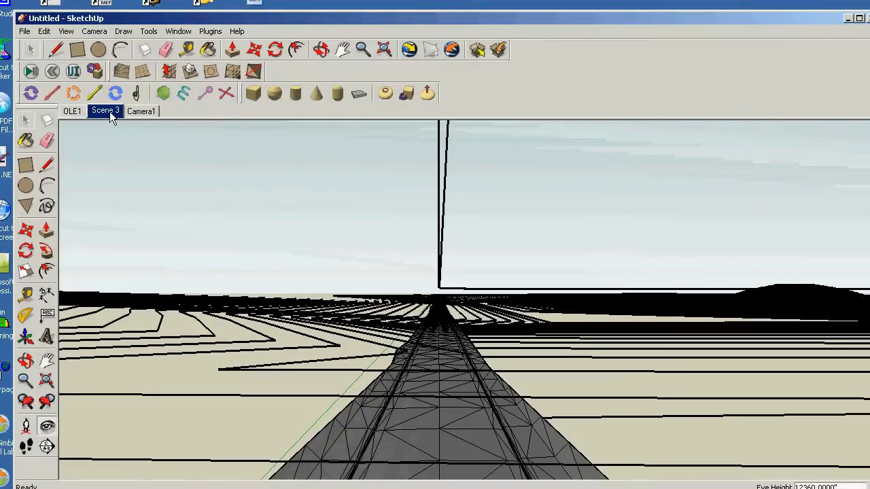
{"action": "left_click", "coordinate": [144, 112]}
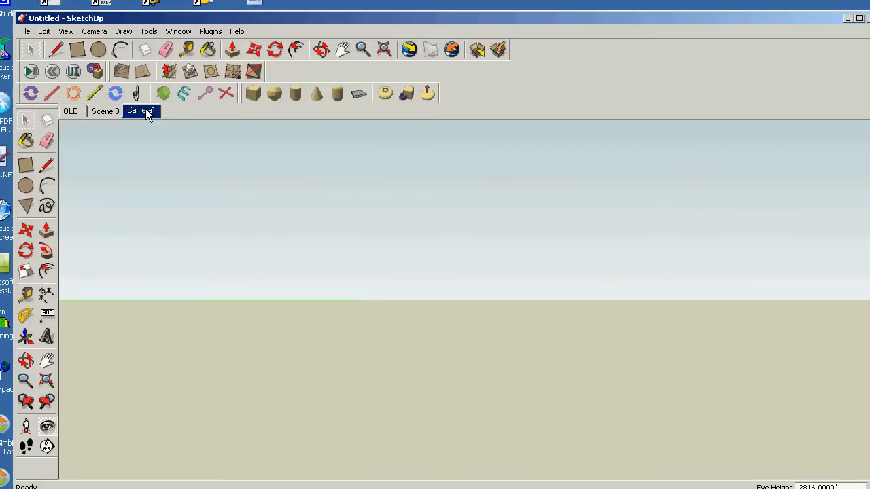
{"action": "left_click", "coordinate": [109, 113]}
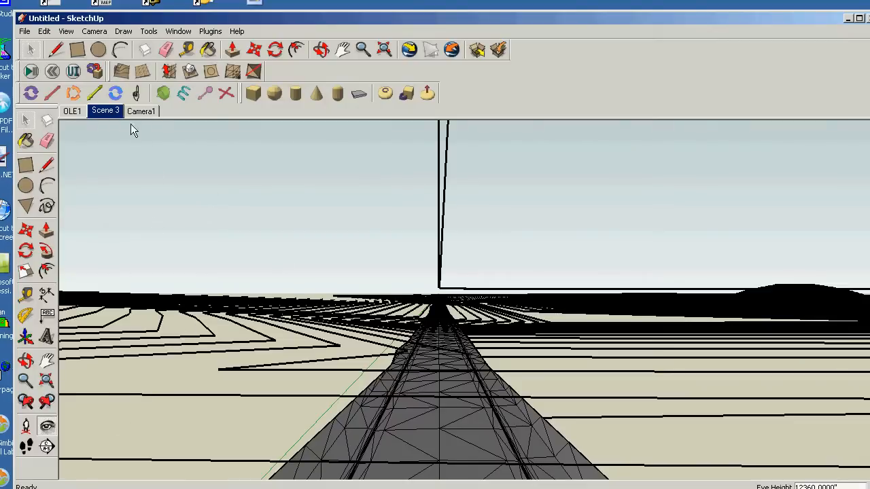
{"action": "left_click", "coordinate": [144, 113]}
{"action": "left_click", "coordinate": [104, 113]}
Walk the camera forward along the road to the start of its bend and add a scene there
{"action": "left_click", "coordinate": [26, 447]}
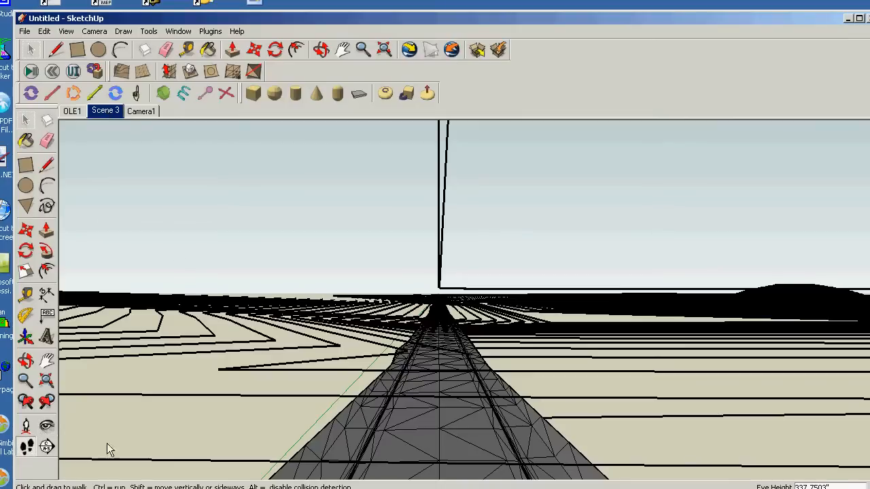
{"action": "left_click_drag", "start_coordinate": [445, 425], "coordinate": [403, 340]}
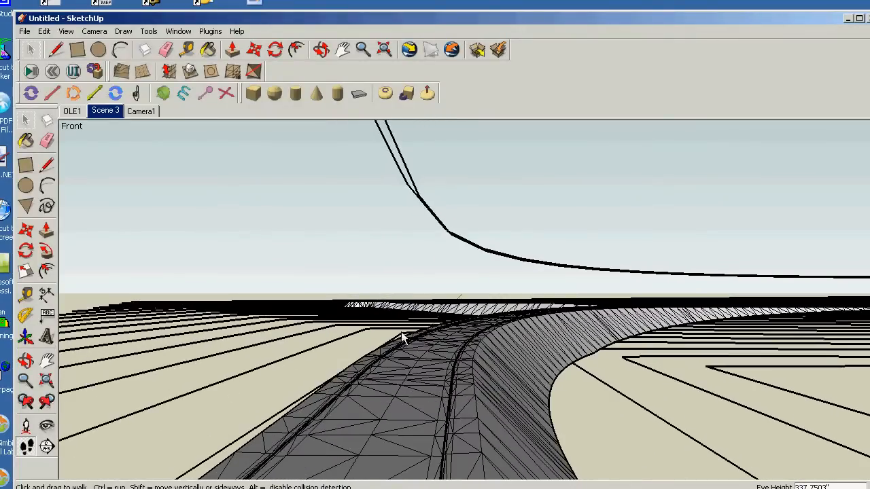
{"action": "left_click", "coordinate": [66, 32]}
{"action": "mouse_move", "coordinate": [92, 209]}
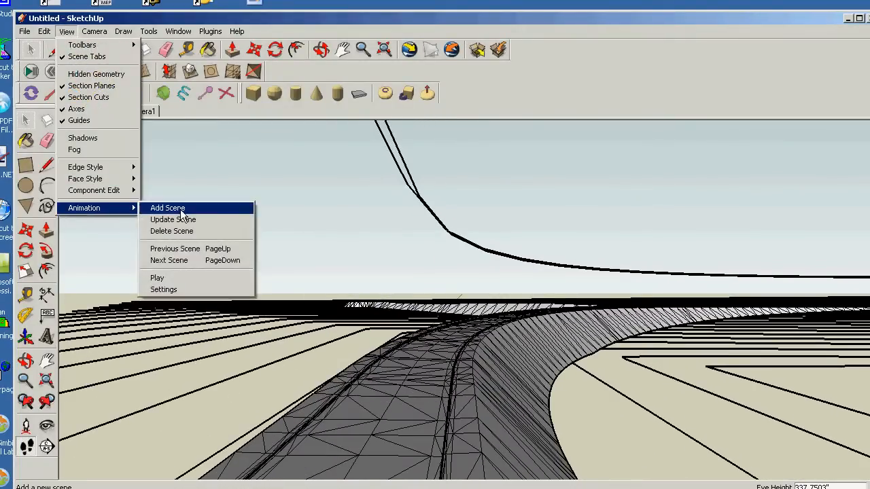
{"action": "left_click", "coordinate": [176, 208]}
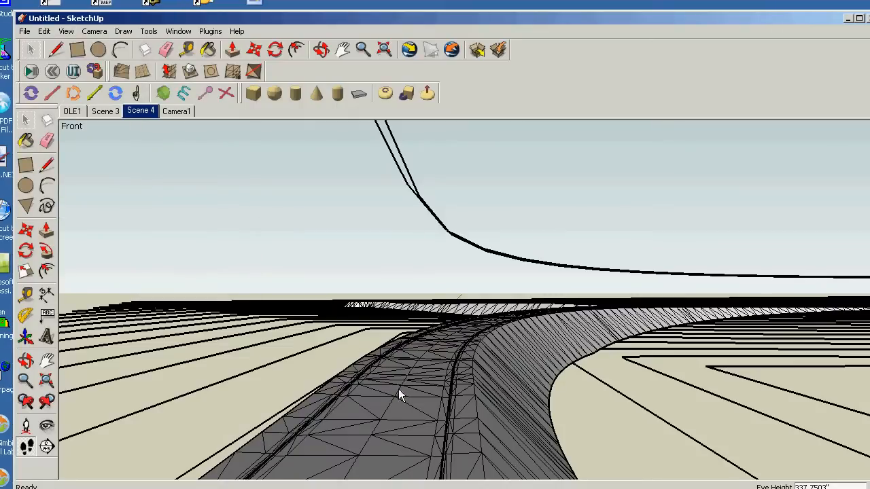
Walk the camera farther toward the bend, near the side embankment, and add another scene
{"action": "left_click_drag", "start_coordinate": [398, 392], "coordinate": [454, 371]}
{"action": "left_click", "coordinate": [67, 32]}
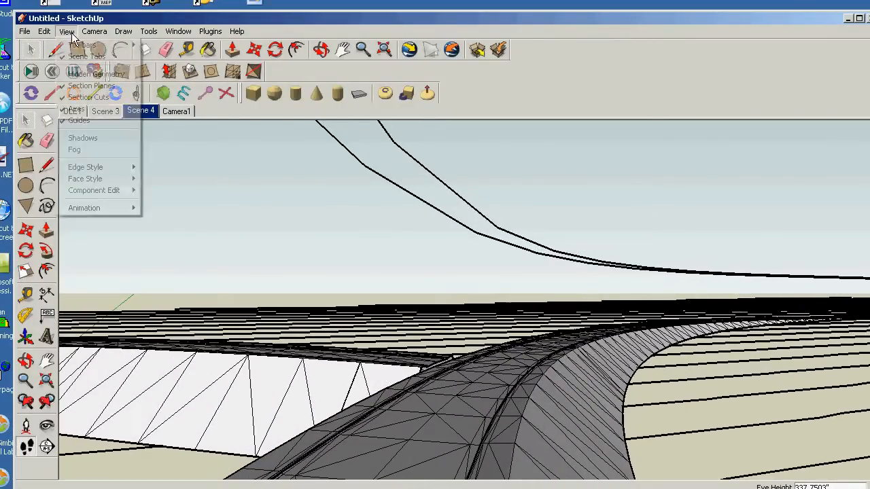
{"action": "mouse_move", "coordinate": [116, 208]}
{"action": "left_click", "coordinate": [176, 207]}
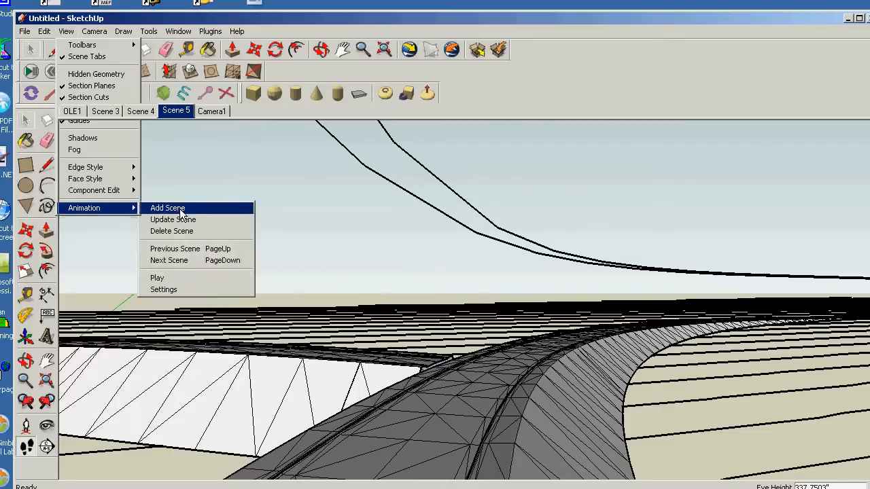
Walk the camera past the side embankment into the bend and add a scene of that view
{"action": "left_click_drag", "start_coordinate": [440, 412], "coordinate": [530, 394]}
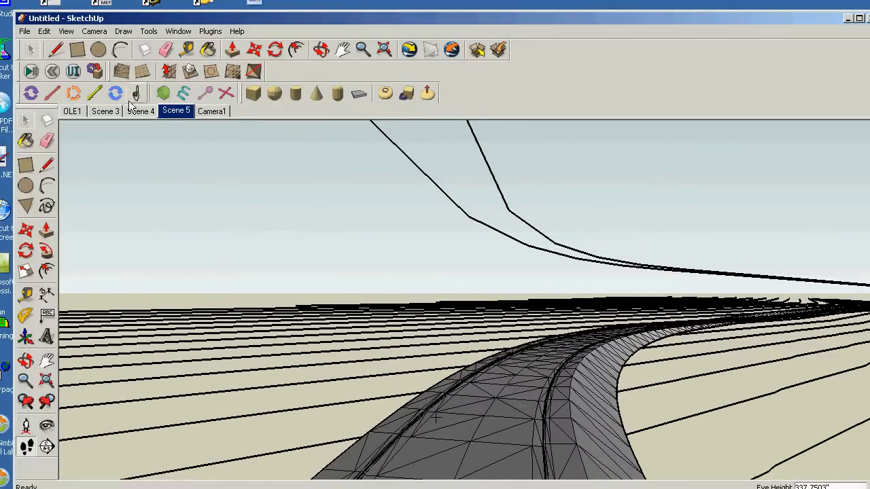
{"action": "left_click", "coordinate": [66, 31]}
{"action": "mouse_move", "coordinate": [98, 211]}
{"action": "left_click", "coordinate": [169, 208]}
Walk the camera around the bend until the road runs straight ahead, add a scene, and continue walking forward
{"action": "left_click_drag", "start_coordinate": [479, 417], "coordinate": [609, 370]}
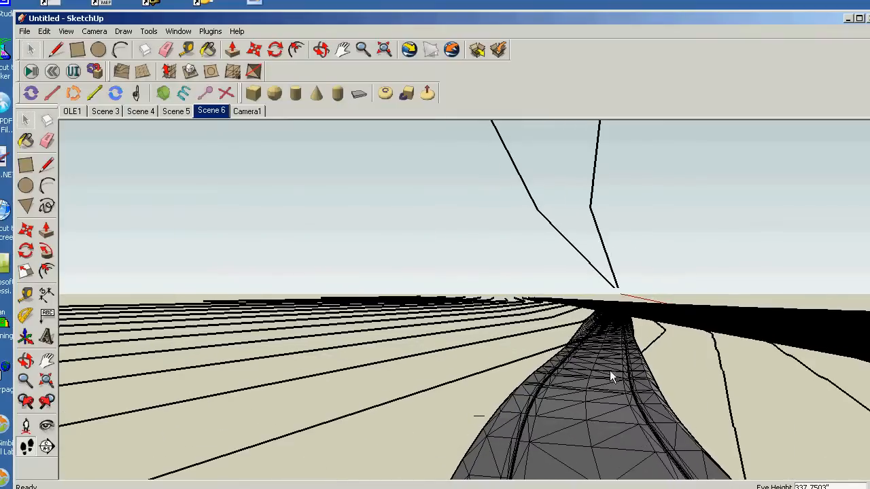
{"action": "left_click", "coordinate": [66, 32]}
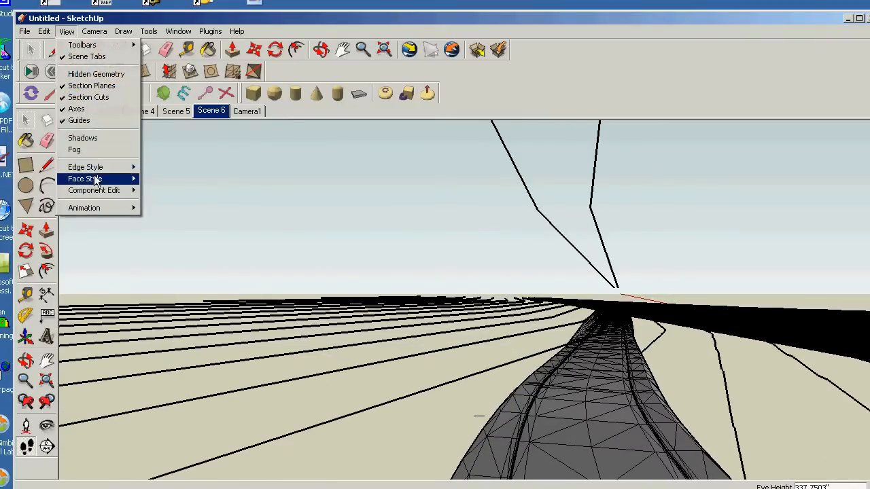
{"action": "mouse_move", "coordinate": [106, 206]}
{"action": "left_click", "coordinate": [169, 208]}
{"action": "left_click_drag", "start_coordinate": [588, 403], "coordinate": [630, 359]}
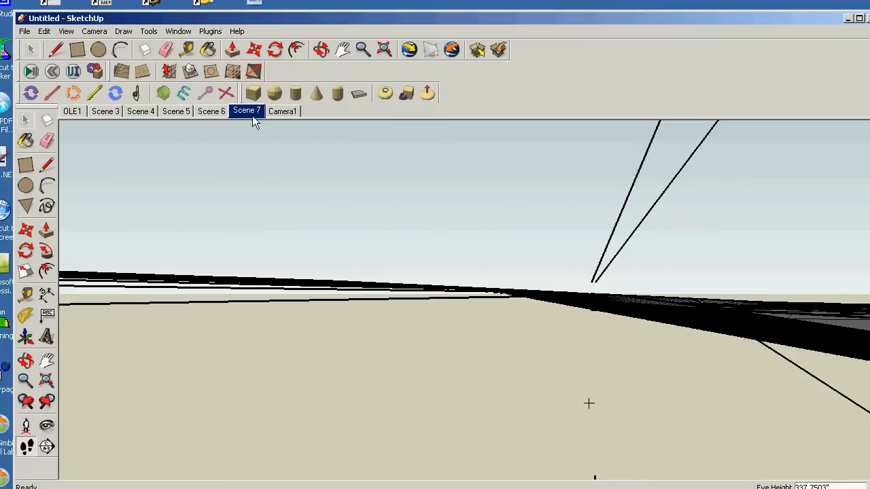
Delete the OLE1 and Camera1 scenes in the scene manager
{"action": "right_click", "coordinate": [279, 114]}
{"action": "left_click", "coordinate": [337, 212]}
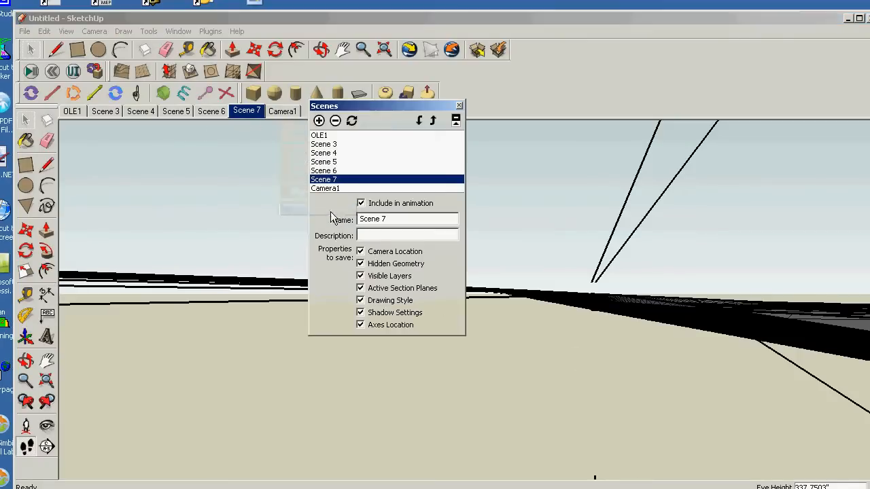
{"action": "left_click", "coordinate": [332, 135]}
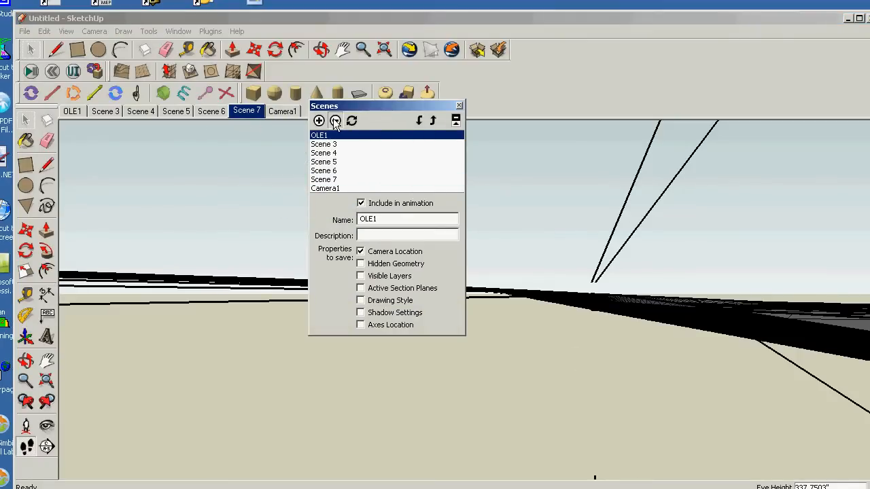
{"action": "left_click", "coordinate": [335, 121]}
{"action": "left_click", "coordinate": [373, 242]}
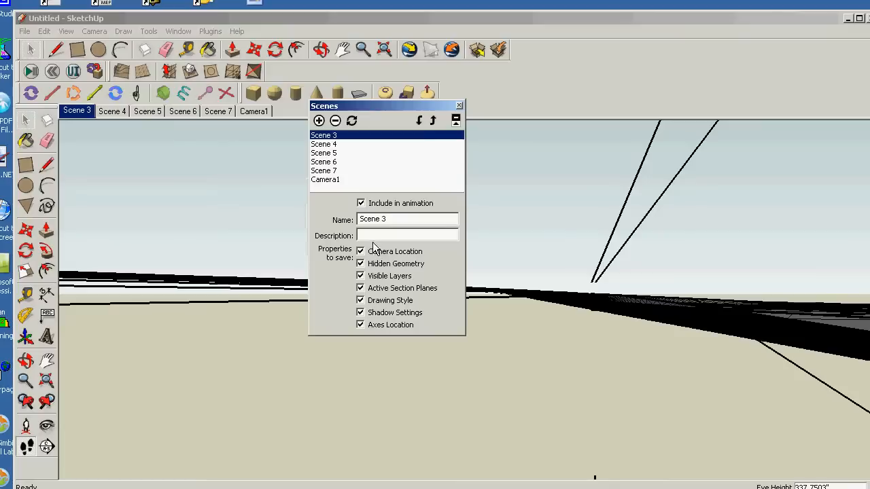
{"action": "left_click", "coordinate": [327, 179]}
{"action": "left_click", "coordinate": [335, 121]}
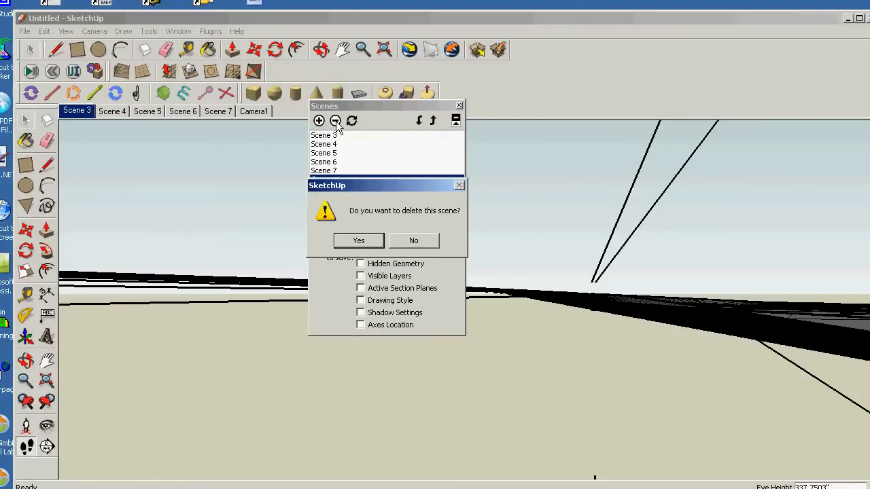
{"action": "left_click", "coordinate": [369, 240]}
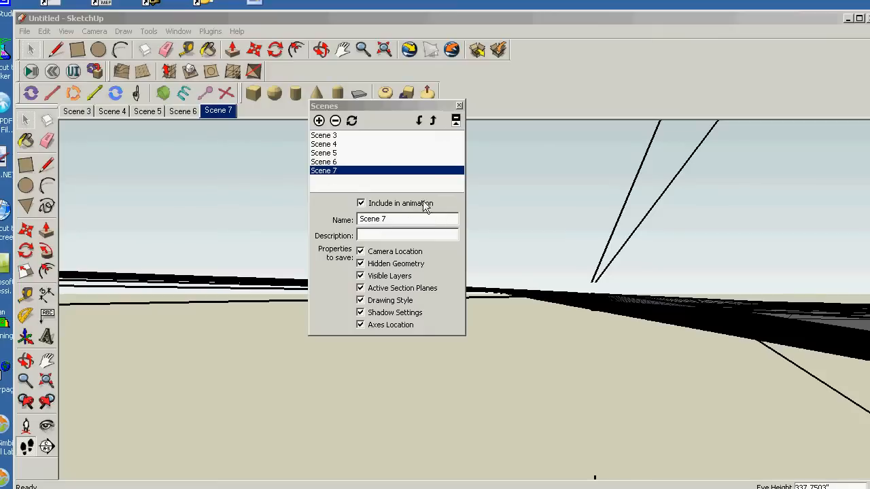
{"action": "left_click", "coordinate": [459, 105]}
{"action": "right_click", "coordinate": [192, 115]}
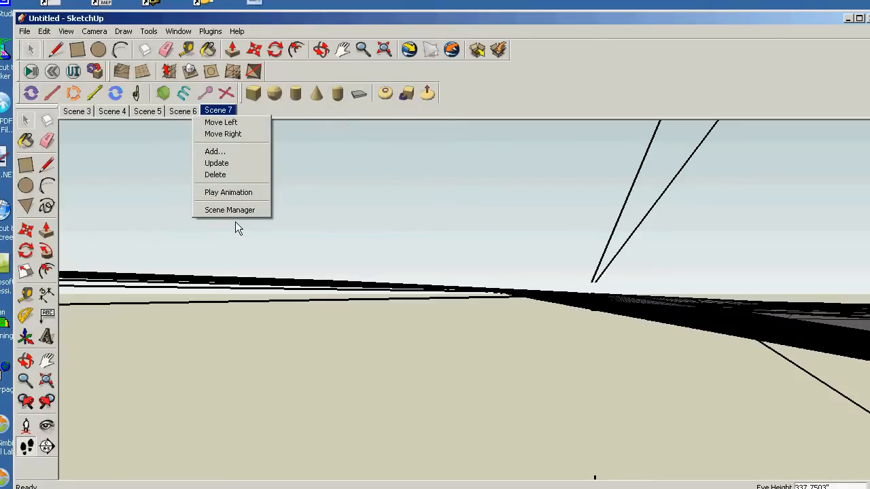
{"action": "left_click", "coordinate": [258, 210]}
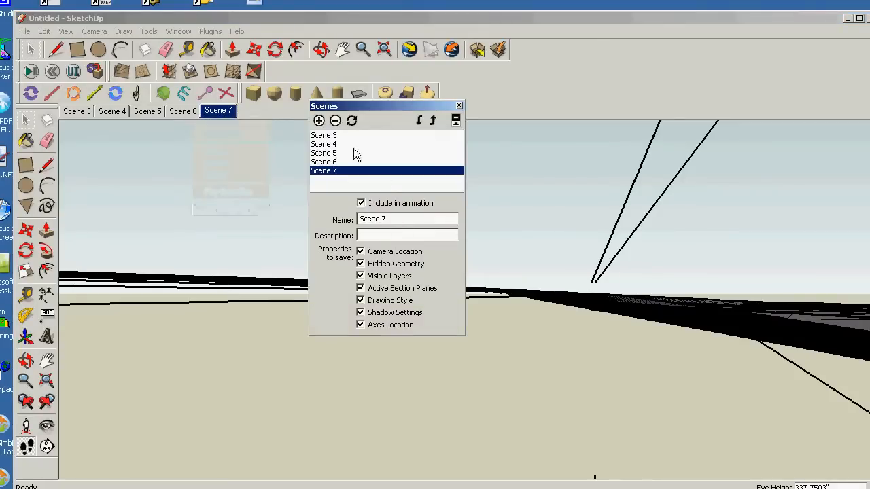
{"action": "left_click", "coordinate": [352, 121]}
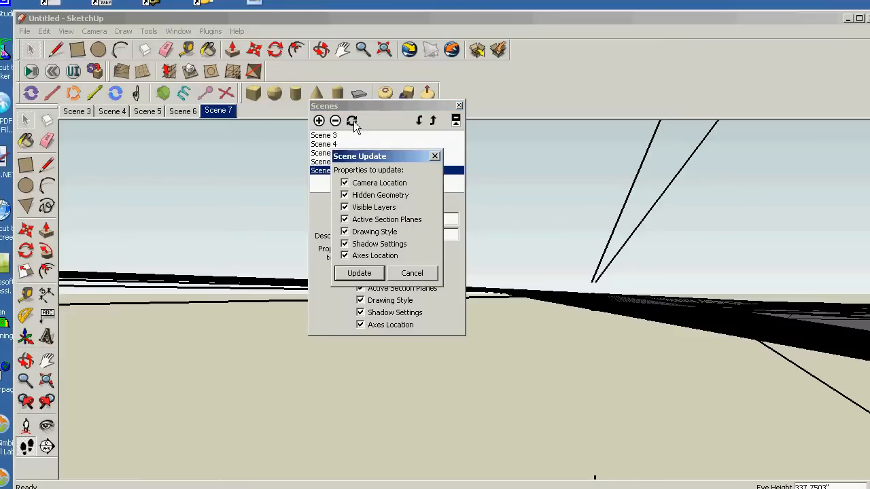
{"action": "left_click", "coordinate": [412, 273]}
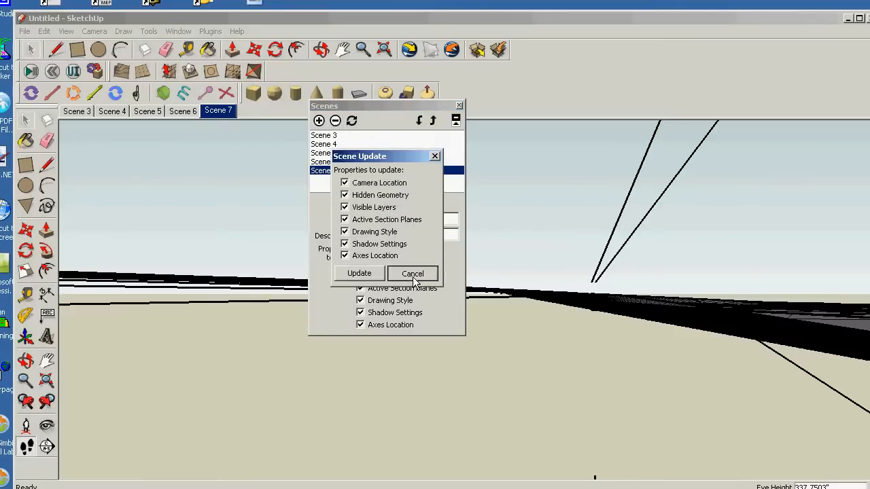
{"action": "left_click", "coordinate": [459, 106]}
Set the animation's scene transition time to 5 seconds
{"action": "left_click", "coordinate": [66, 31]}
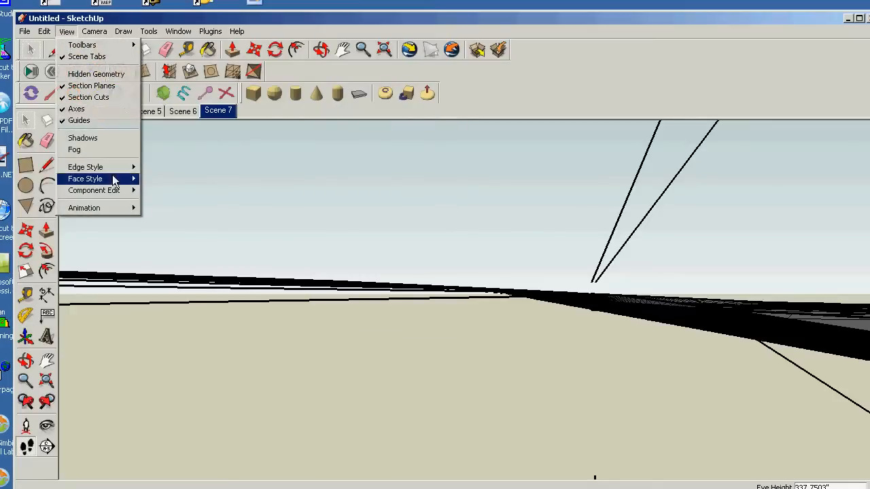
{"action": "mouse_move", "coordinate": [123, 209]}
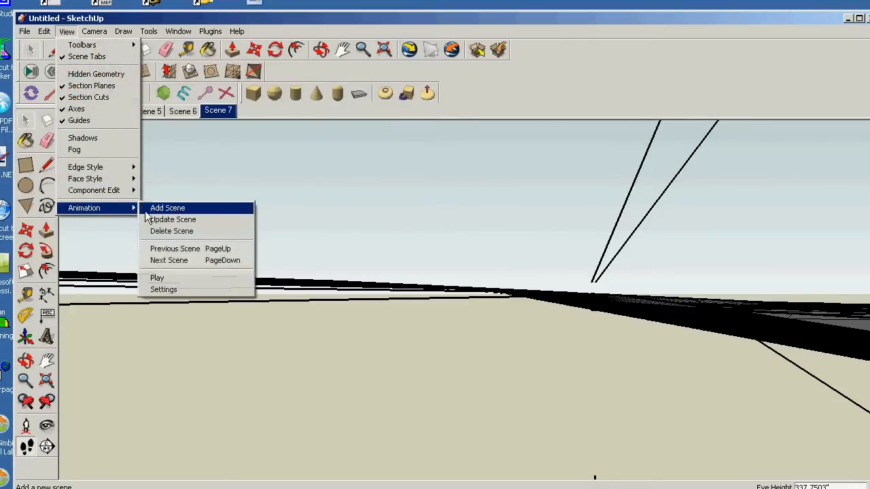
{"action": "left_click", "coordinate": [187, 288]}
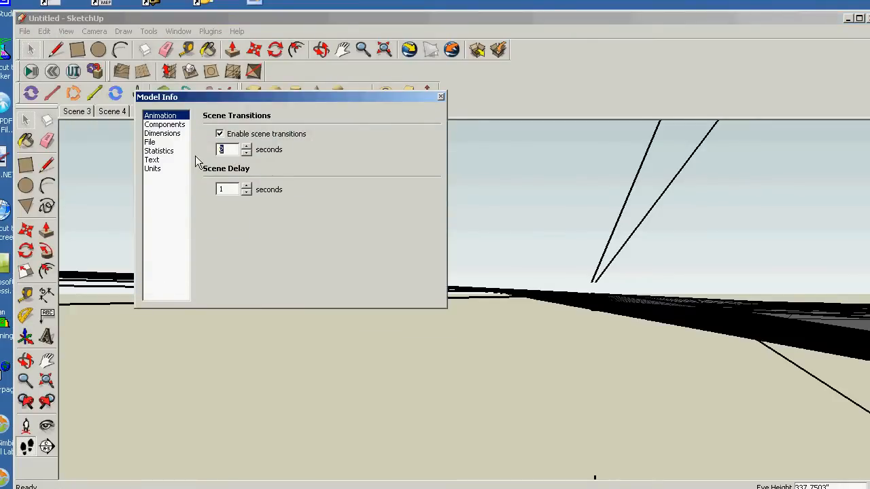
{"action": "type", "text": "5"}
{"action": "left_click", "coordinate": [441, 96]}
Play through the road scenes in order, from Scene 3 to Scene 7, to check the drive-through transitions
{"action": "left_click", "coordinate": [80, 112]}
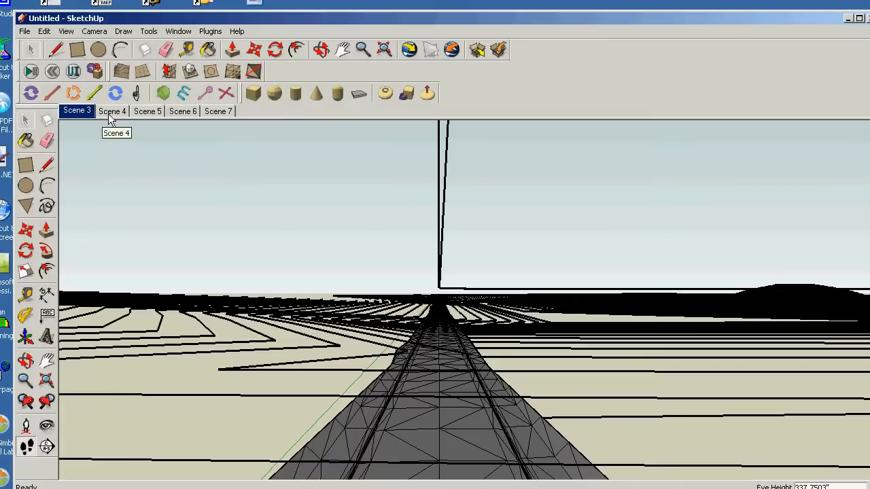
{"action": "left_click", "coordinate": [109, 112]}
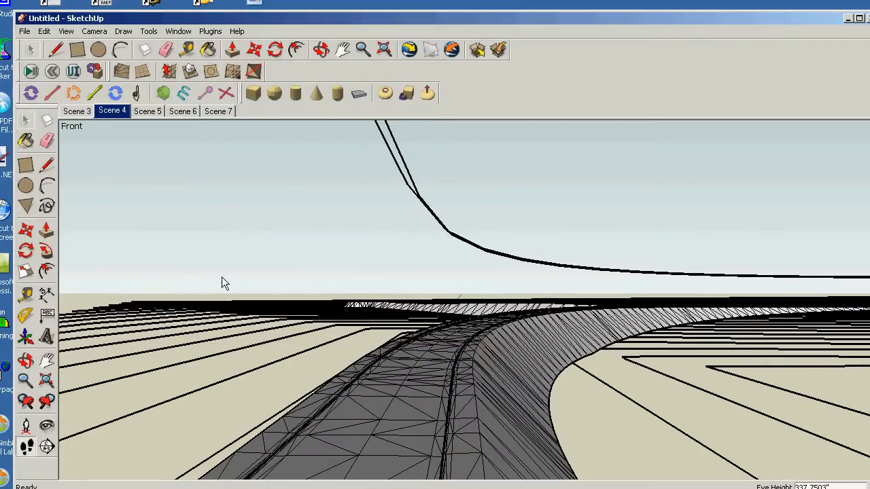
{"action": "left_click", "coordinate": [150, 113]}
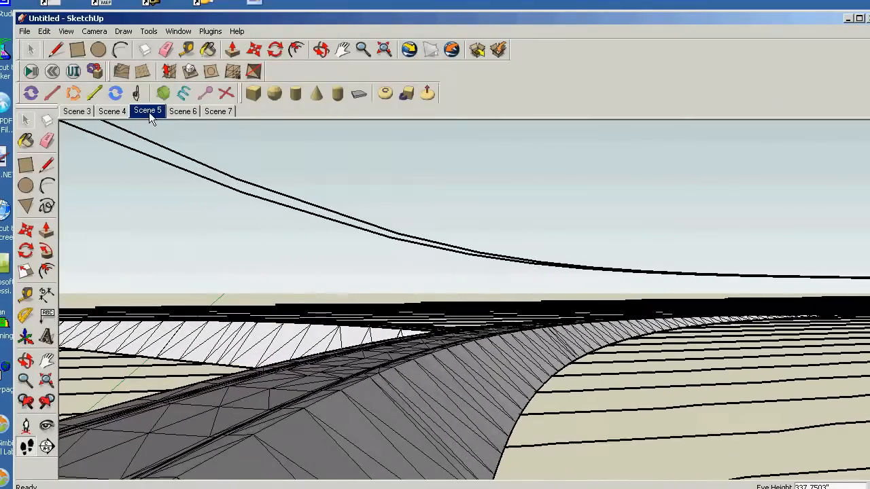
{"action": "left_click", "coordinate": [187, 114]}
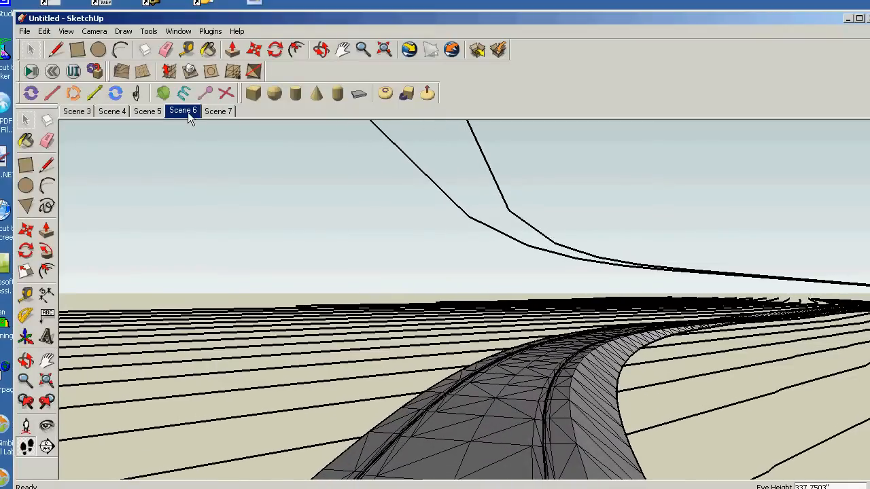
{"action": "left_click", "coordinate": [216, 113]}
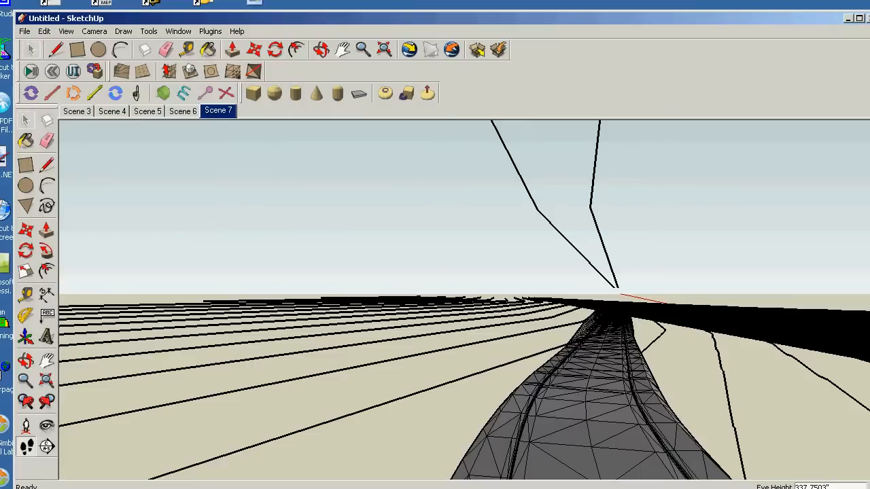
{"action": "left_click", "coordinate": [197, 2]}
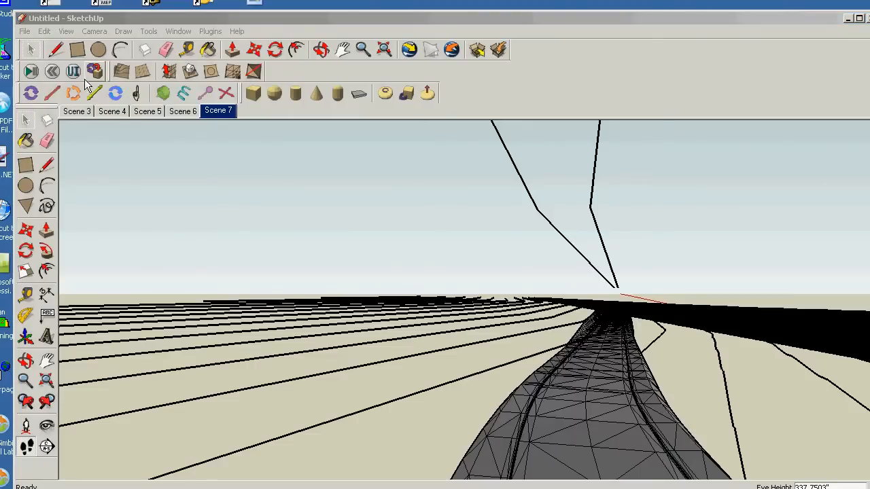
Start exporting the scenes as an AVI animation and open the export options
{"action": "left_click", "coordinate": [23, 31]}
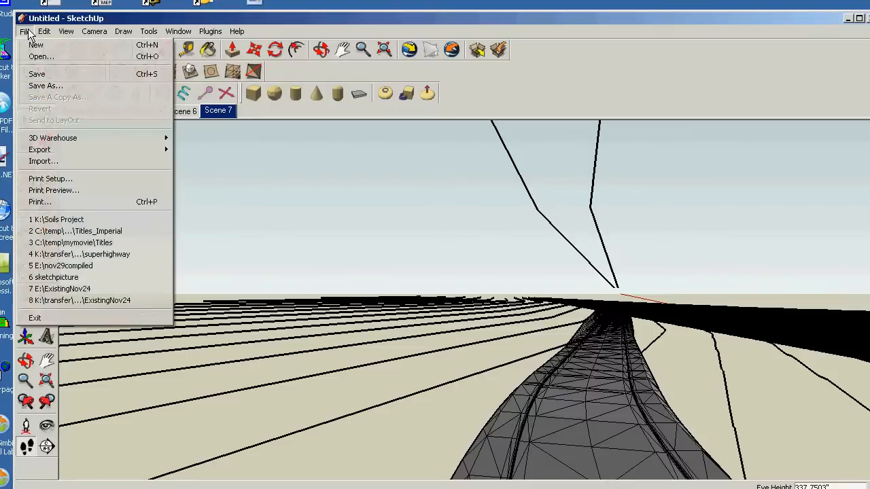
{"action": "mouse_move", "coordinate": [44, 32]}
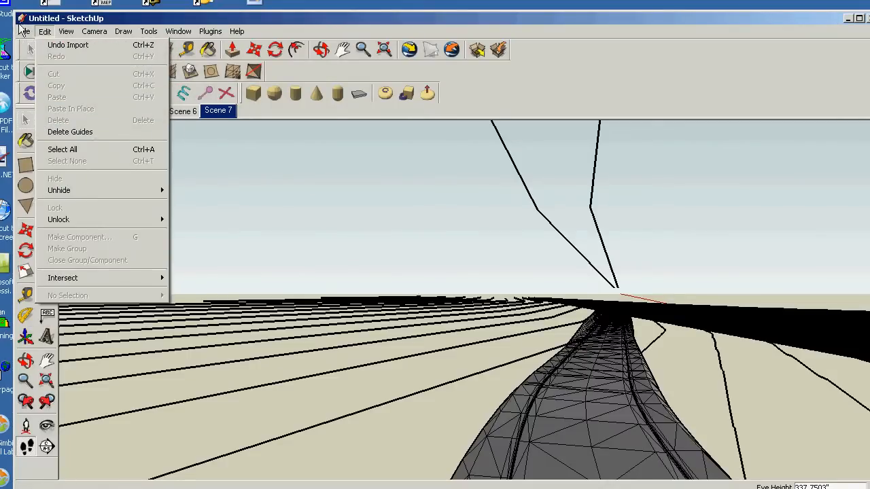
{"action": "mouse_move", "coordinate": [61, 151]}
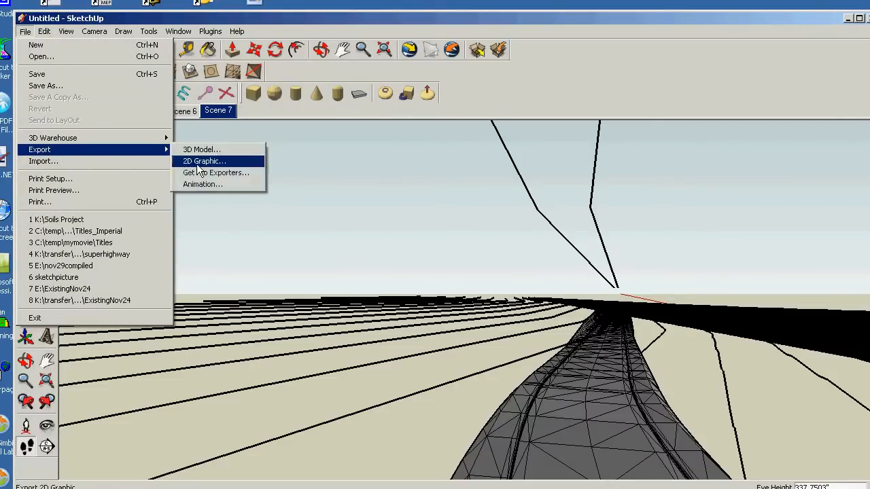
{"action": "left_click", "coordinate": [200, 189]}
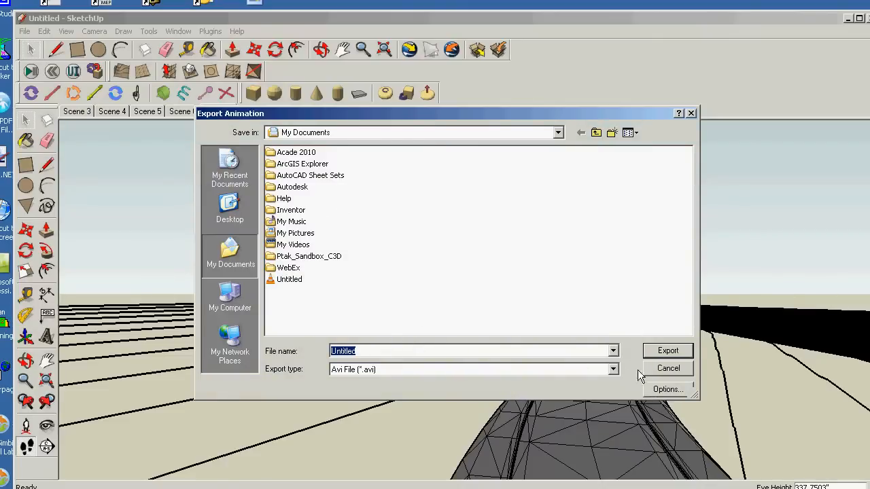
{"action": "left_click", "coordinate": [667, 391]}
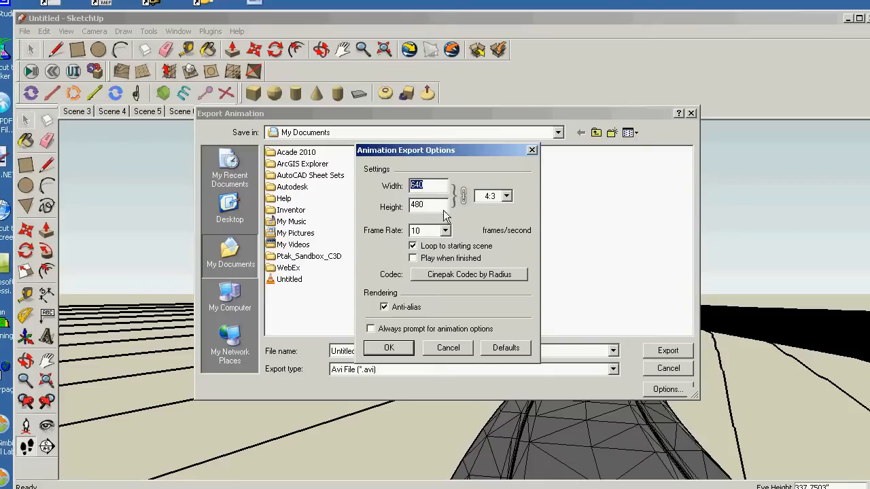
Try an animation frame size of 1280 by 960 with the 4:3 aspect ratio
{"action": "left_click", "coordinate": [506, 196]}
{"action": "left_click", "coordinate": [498, 217]}
{"action": "double_click", "coordinate": [426, 188]}
{"action": "type", "text": "1280"}
{"action": "key", "text": "Tab"}
{"action": "left_click", "coordinate": [506, 196]}
{"action": "left_click", "coordinate": [488, 207]}
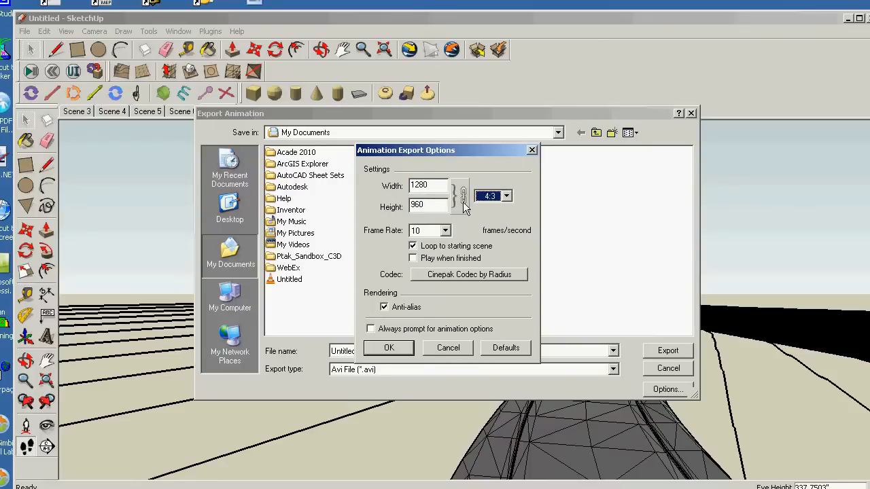
Set the exported animation's frame size to 640 wide by 480 high
{"action": "double_click", "coordinate": [420, 185]}
{"action": "type", "text": "5"}
{"action": "key", "text": "Tab"}
{"action": "type", "text": "48"}
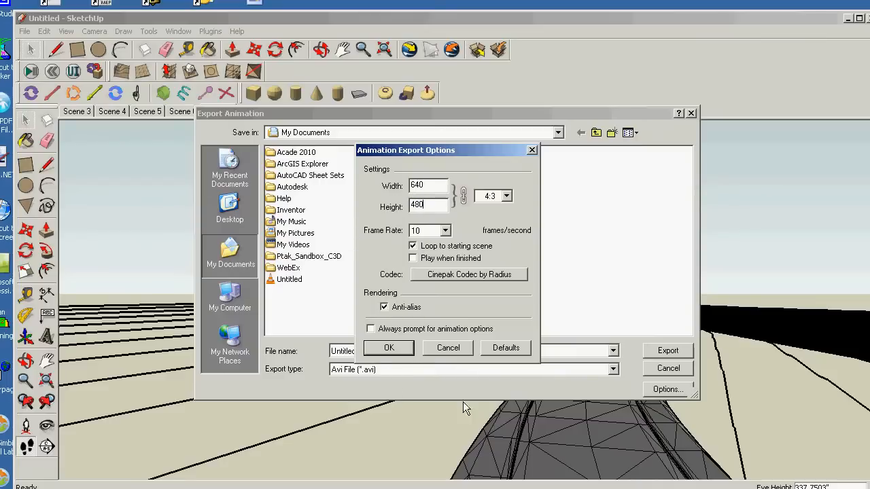